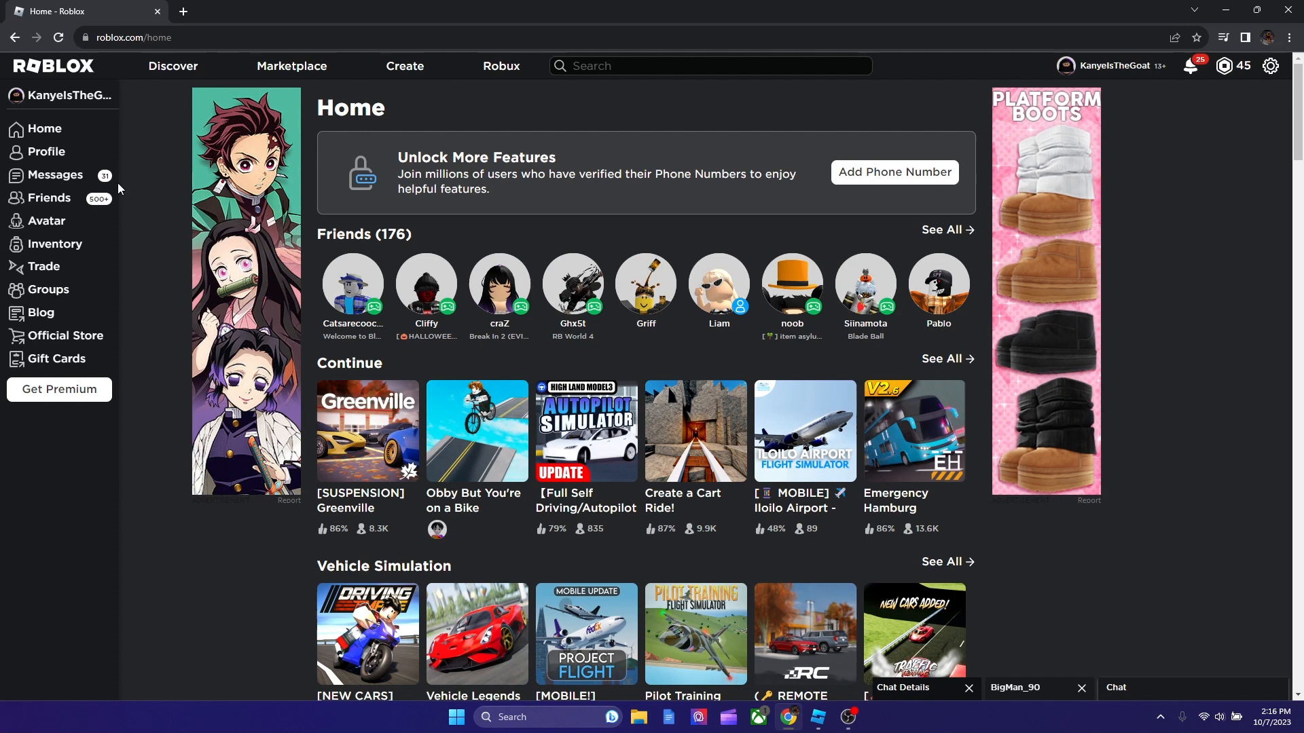
Go to the Roblox Creator Hub via Create in the Roblox top bar.
click(404, 66)
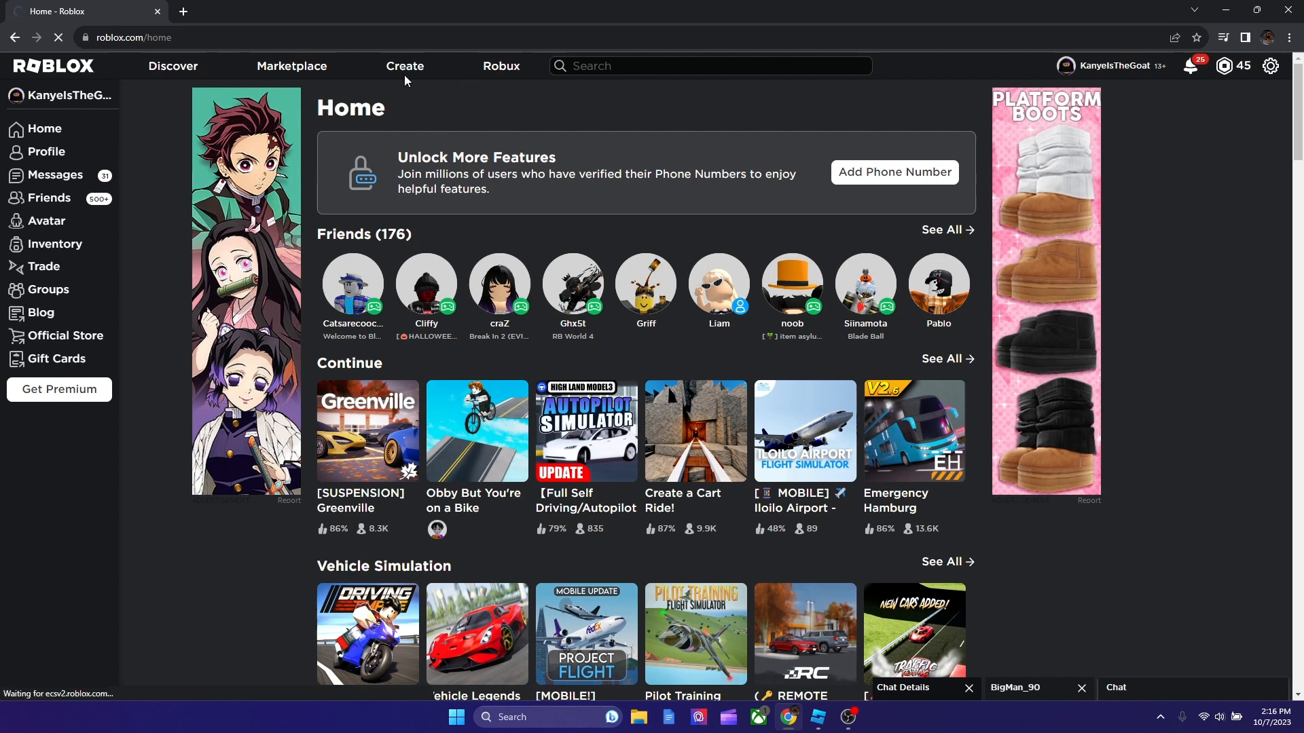
scroll(459, 181, down, 1)
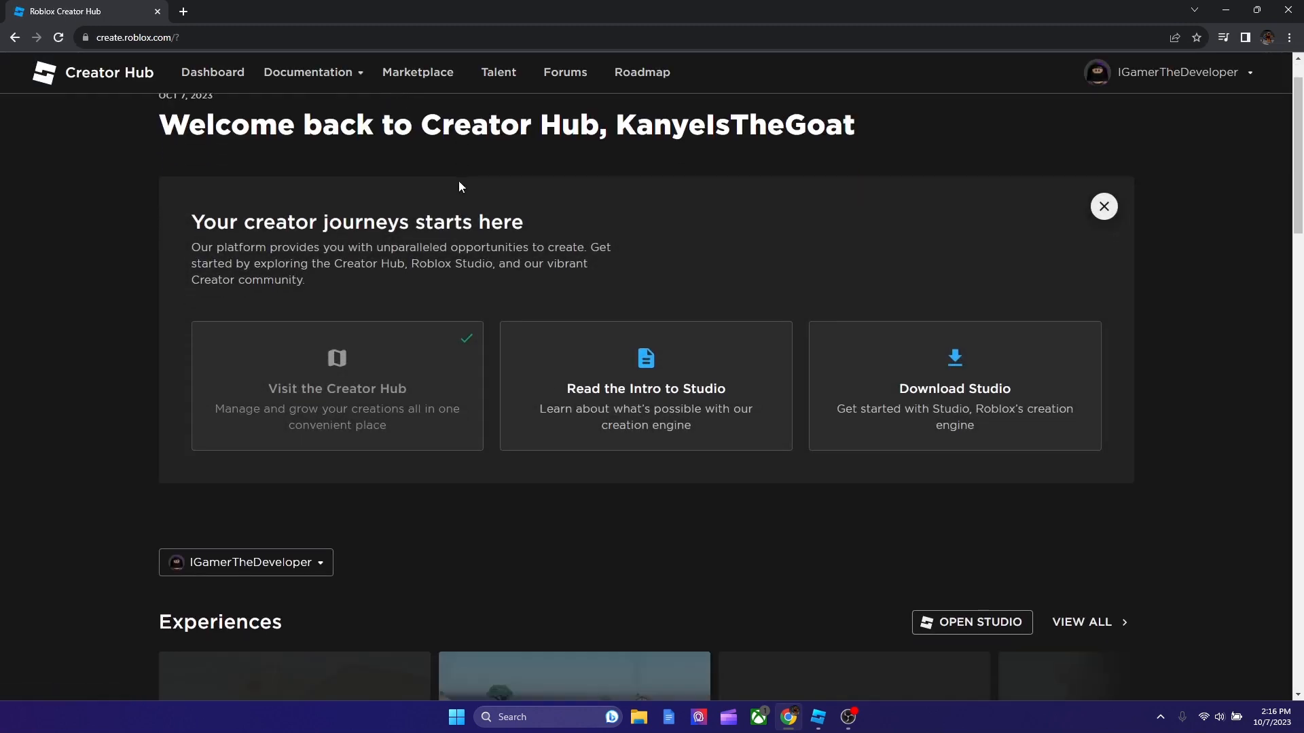
scroll(459, 181, down, 2)
scroll(463, 198, up, 1)
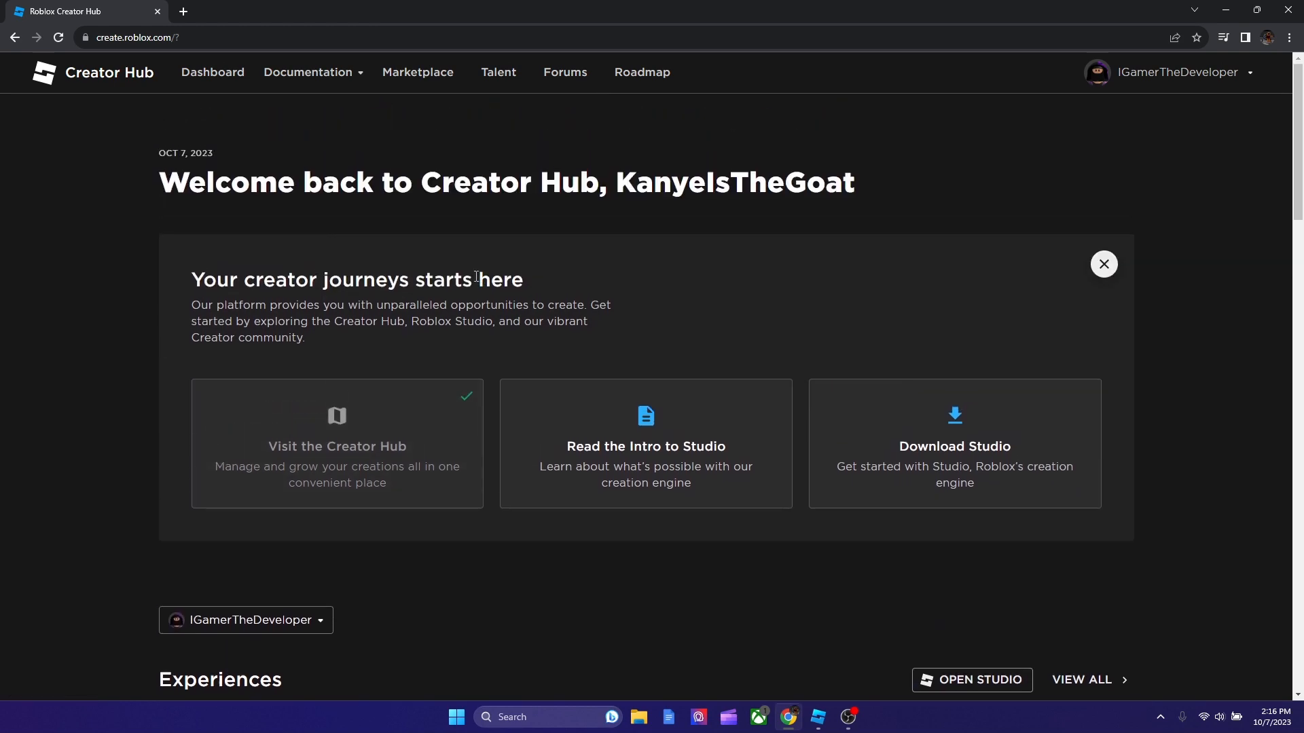
scroll(473, 279, down, 1)
scroll(473, 280, down, 1)
scroll(473, 279, down, 2)
scroll(473, 279, down, 2)
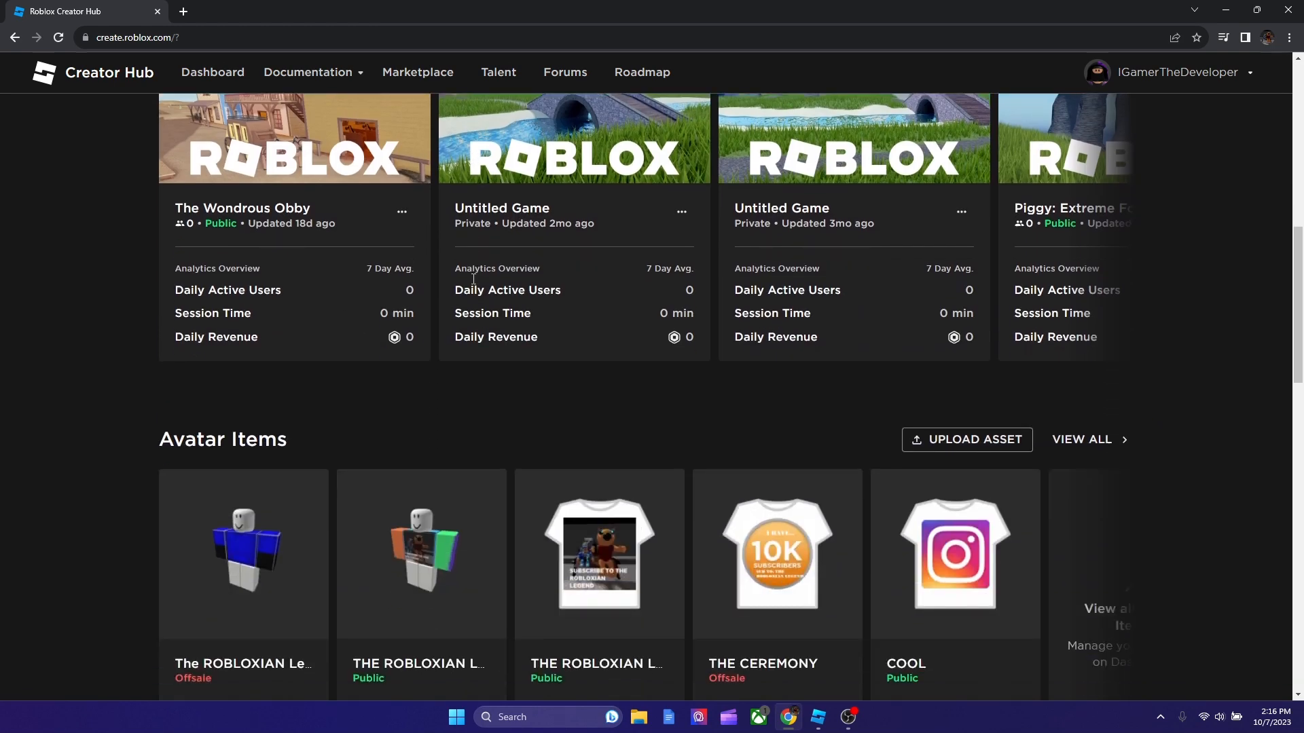
scroll(473, 286, up, 2)
scroll(473, 286, down, 3)
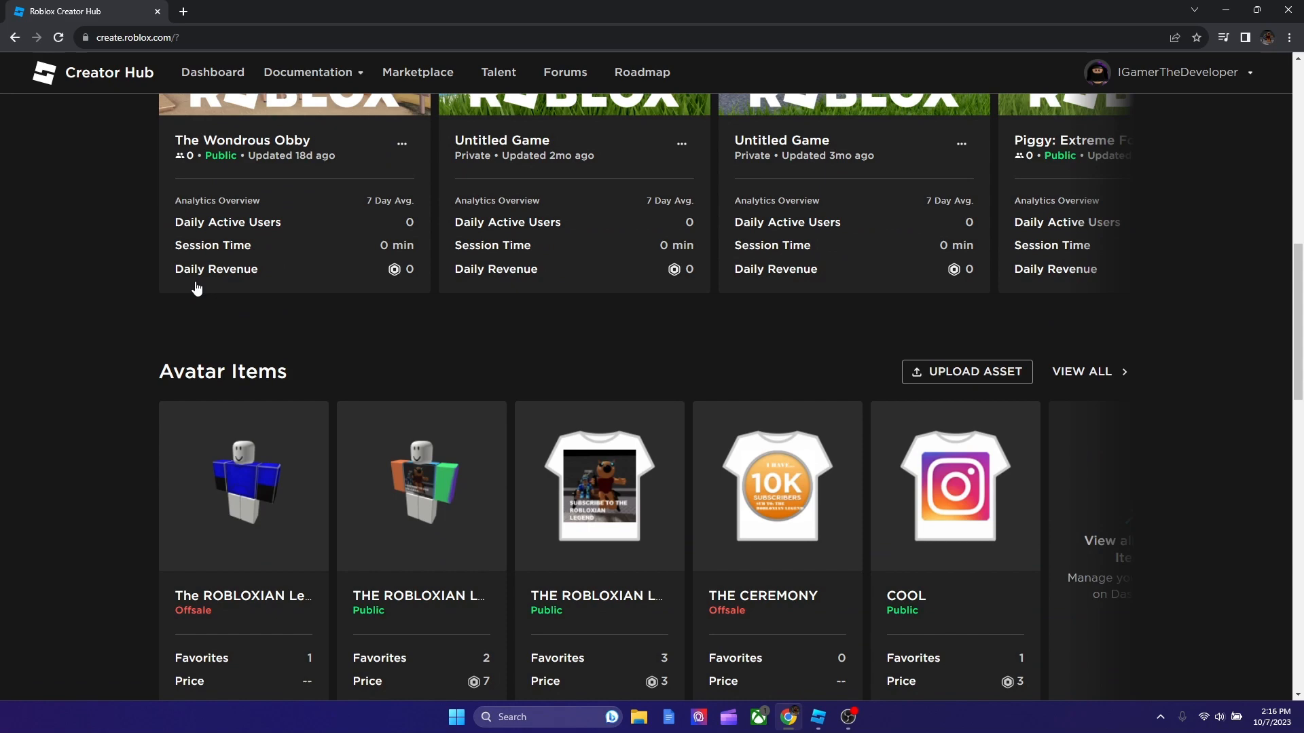
mouse_move(777, 486)
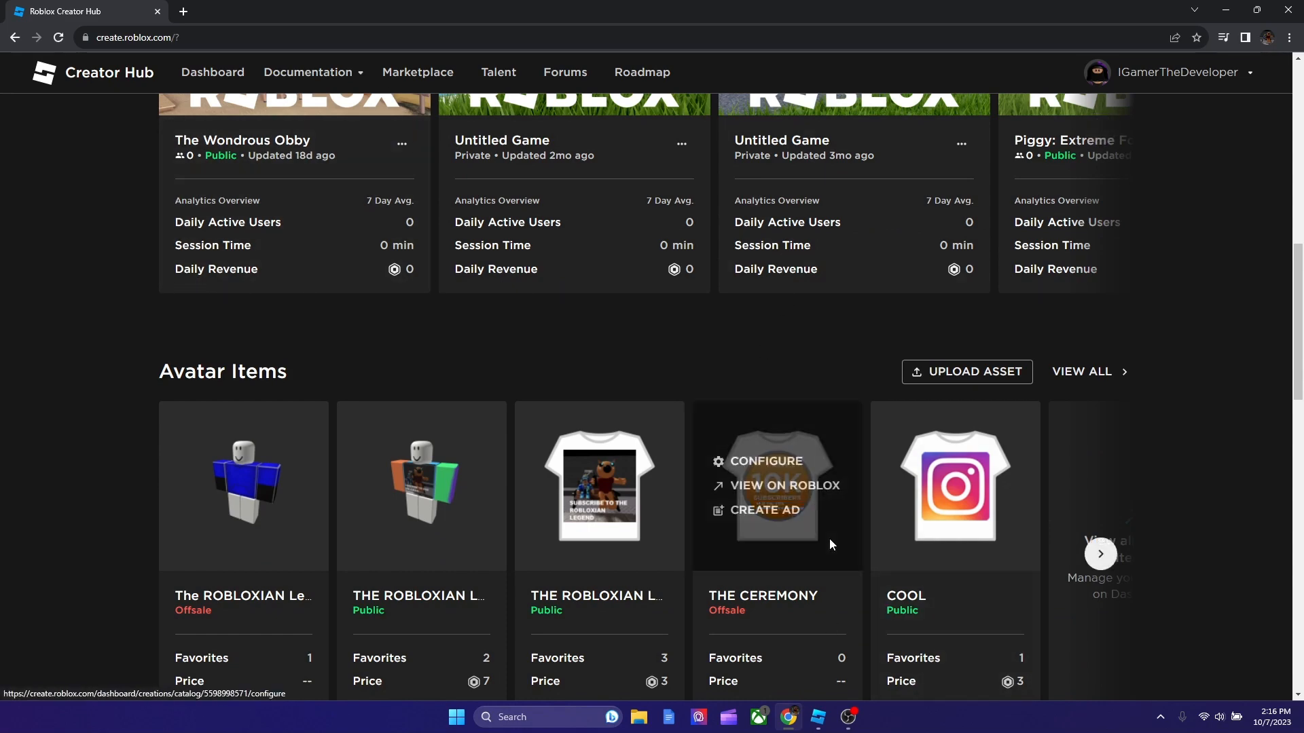
scroll(356, 329, up, 3)
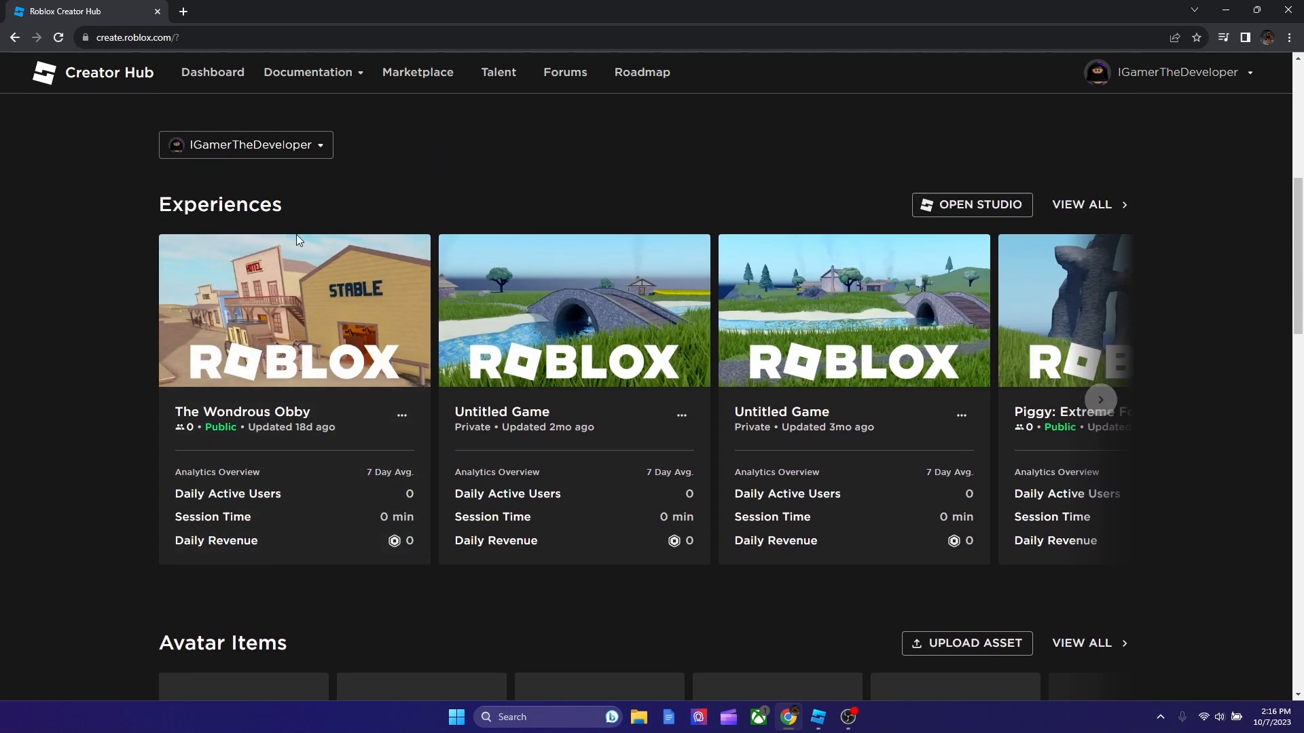
scroll(297, 235, down, 3)
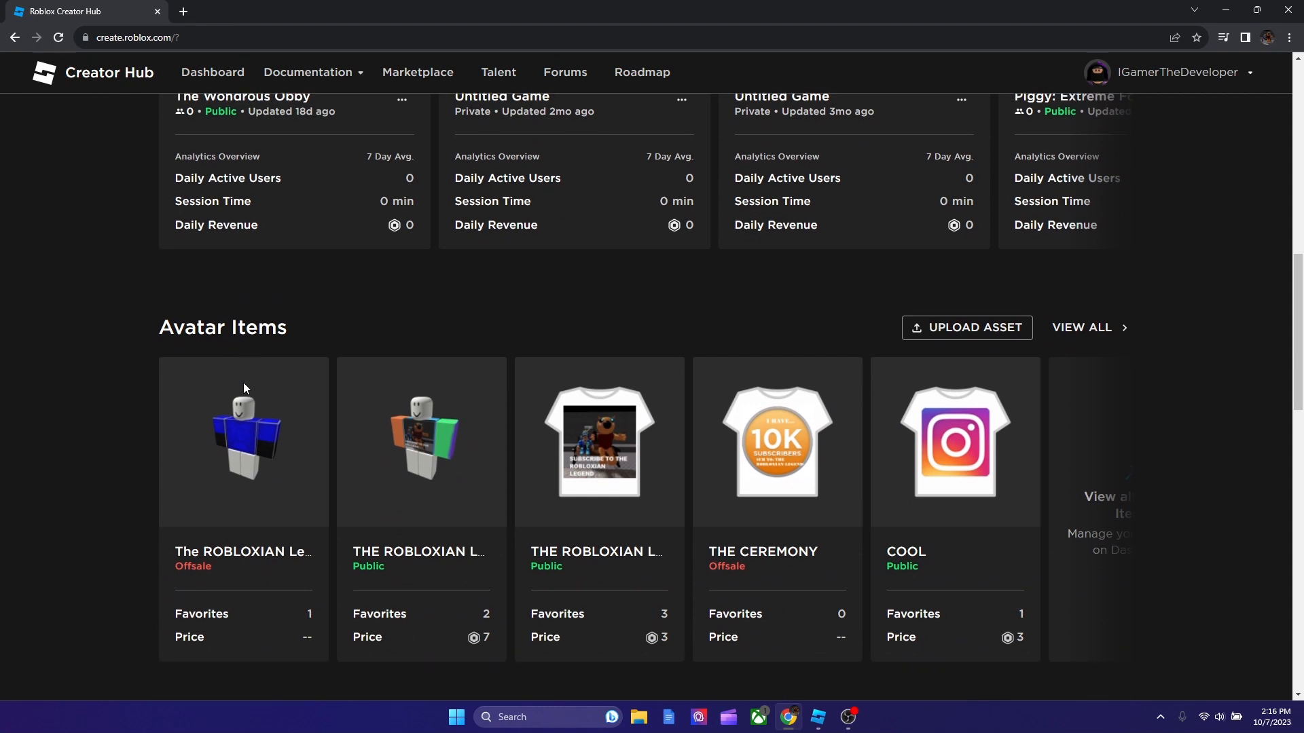
scroll(244, 382, down, 2)
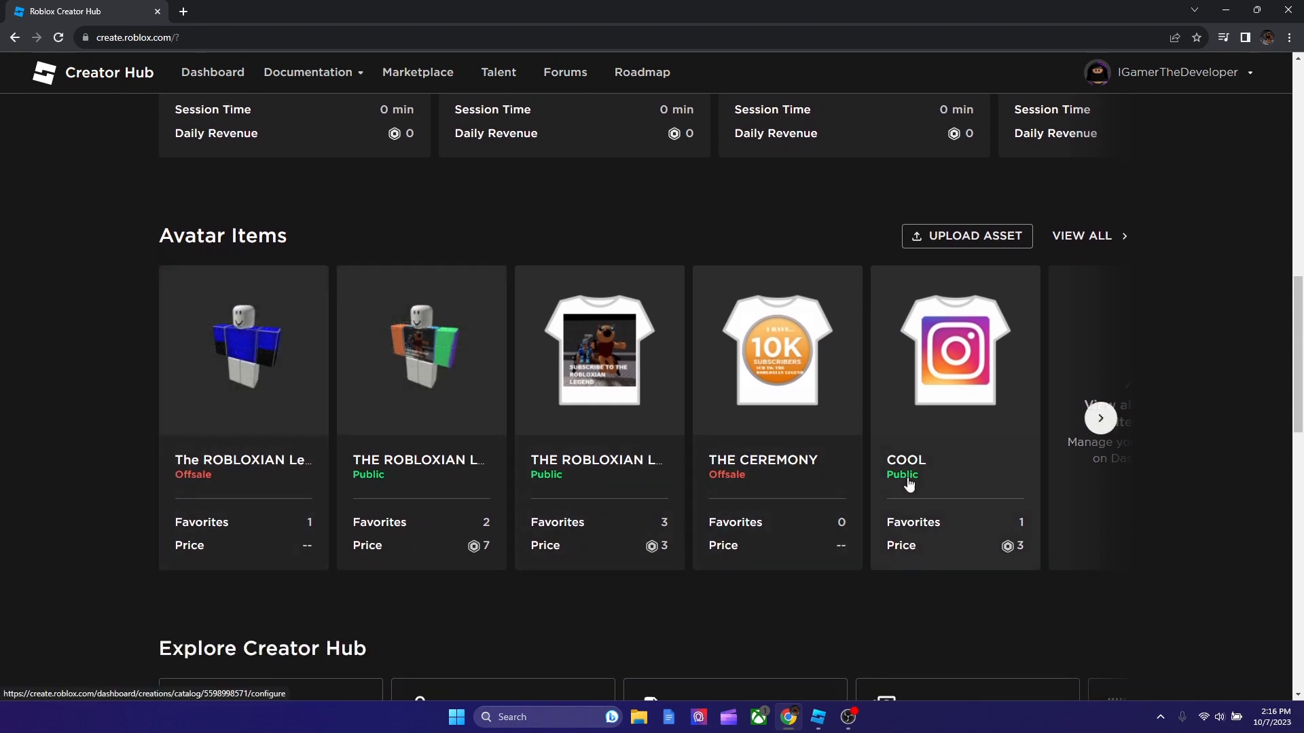
scroll(403, 461, down, 2)
scroll(402, 462, down, 2)
scroll(379, 381, down, 2)
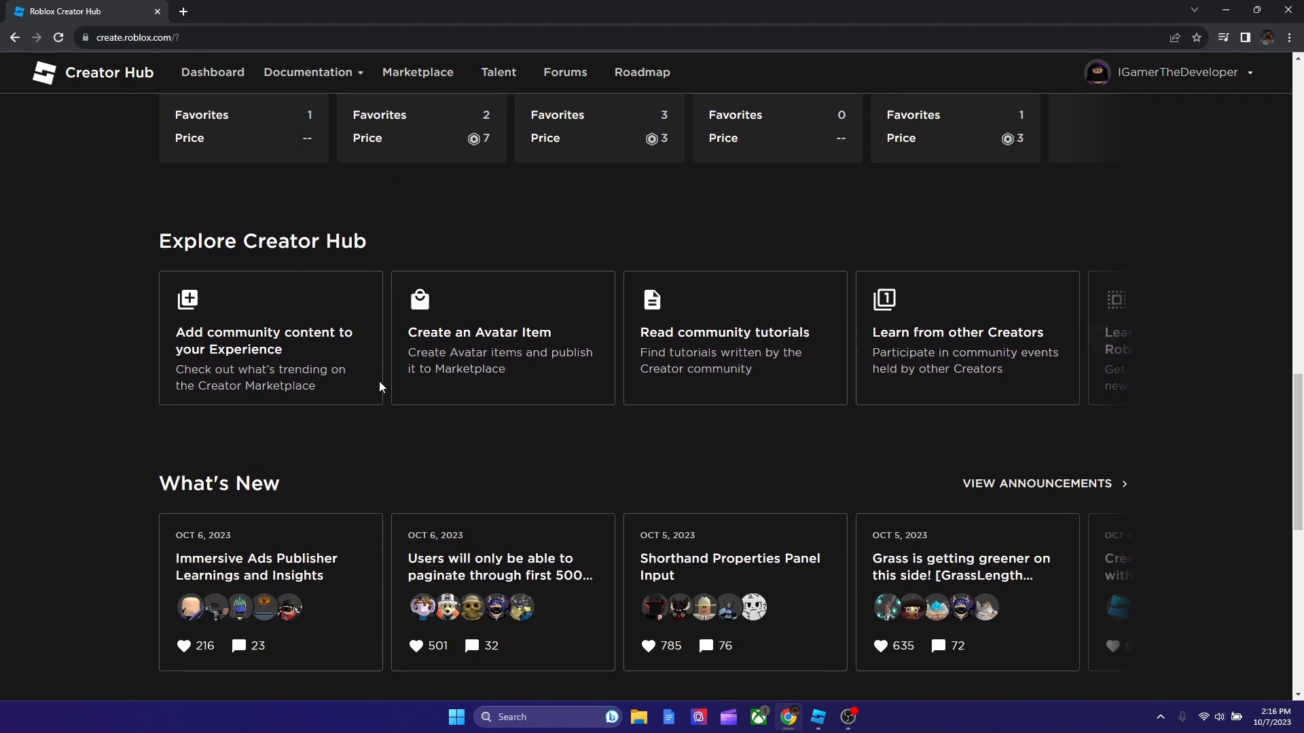
scroll(235, 245, down, 1)
scroll(257, 209, down, 5)
scroll(265, 235, down, 1)
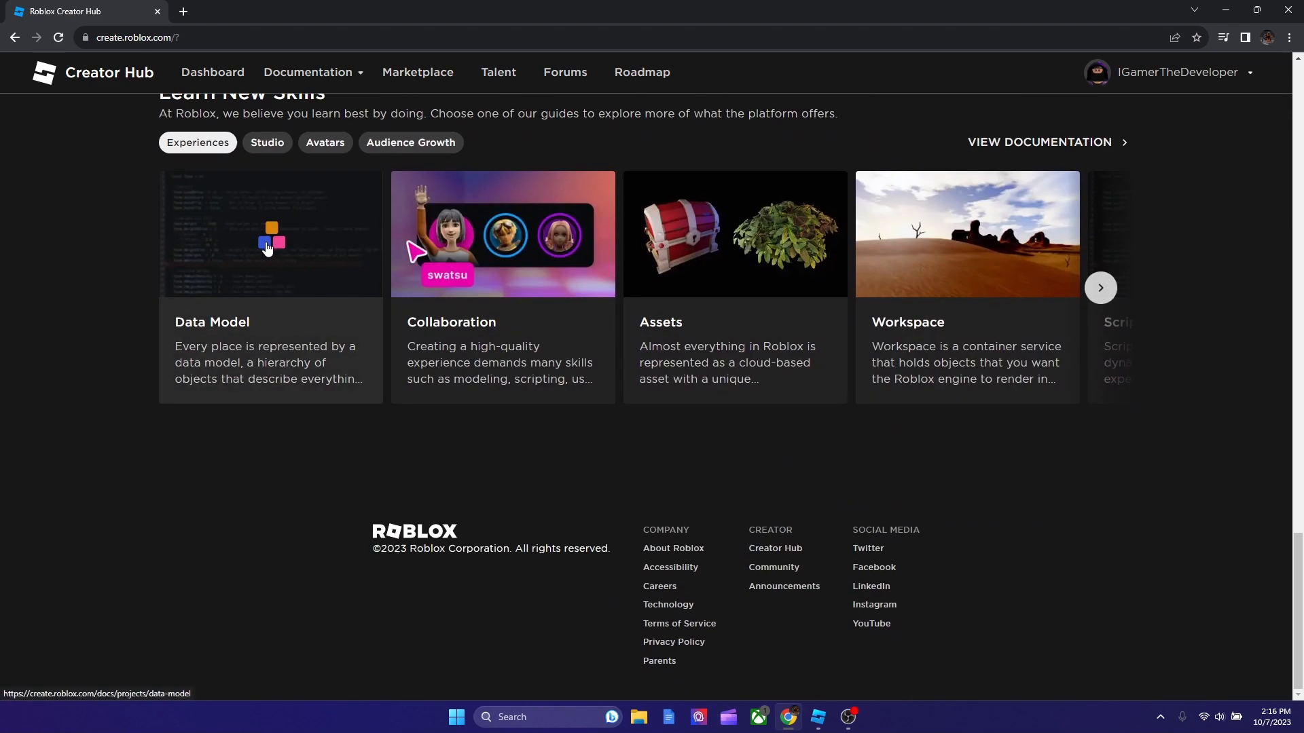
scroll(264, 234, up, 1)
scroll(347, 334, up, 7)
scroll(346, 335, up, 5)
scroll(346, 334, up, 4)
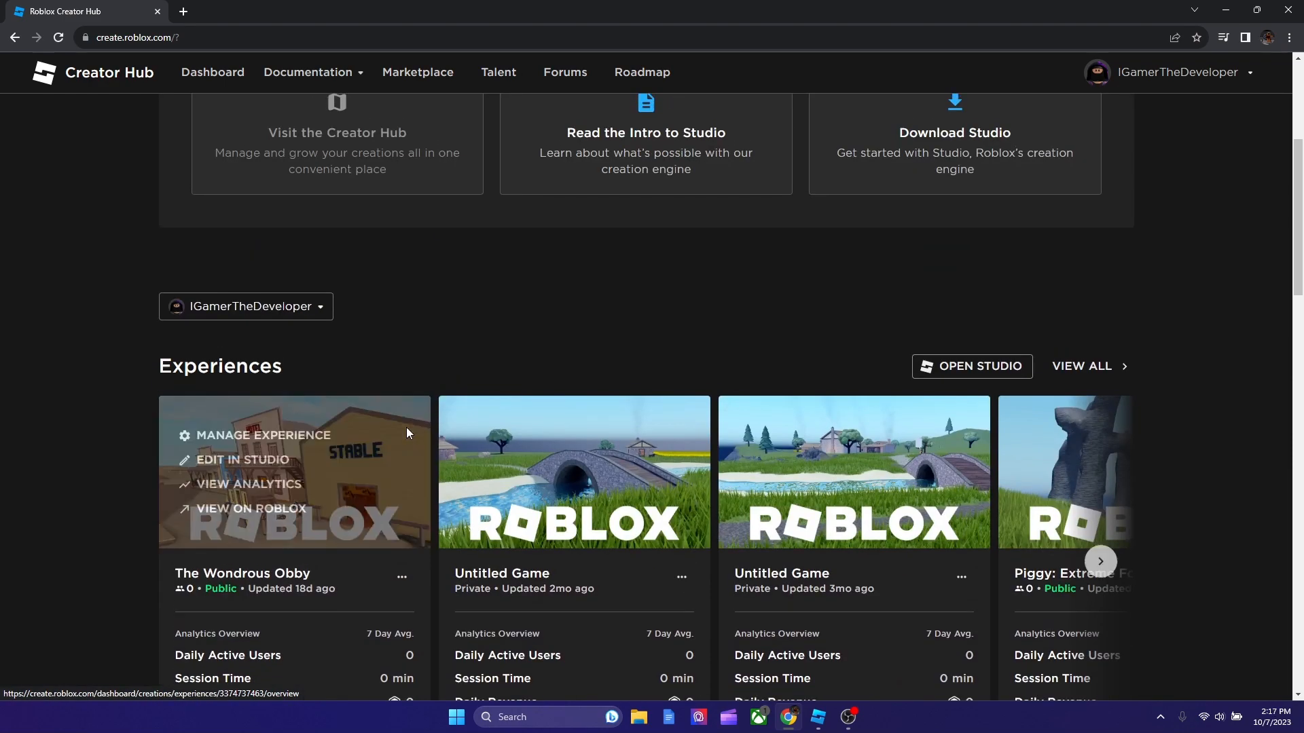
scroll(406, 427, up, 3)
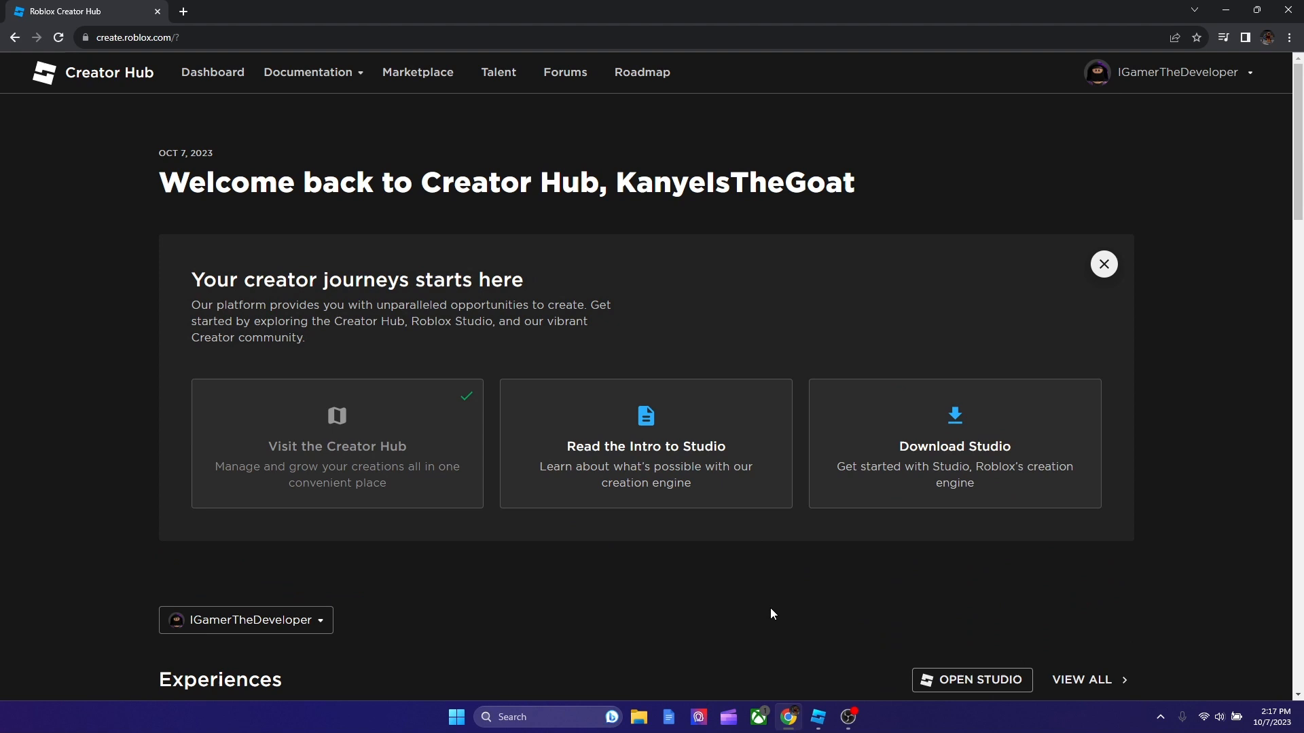
scroll(770, 608, down, 1)
scroll(484, 535, up, 1)
Show the uploaded audio assets under Development Items on the Creator Dashboard.
click(212, 71)
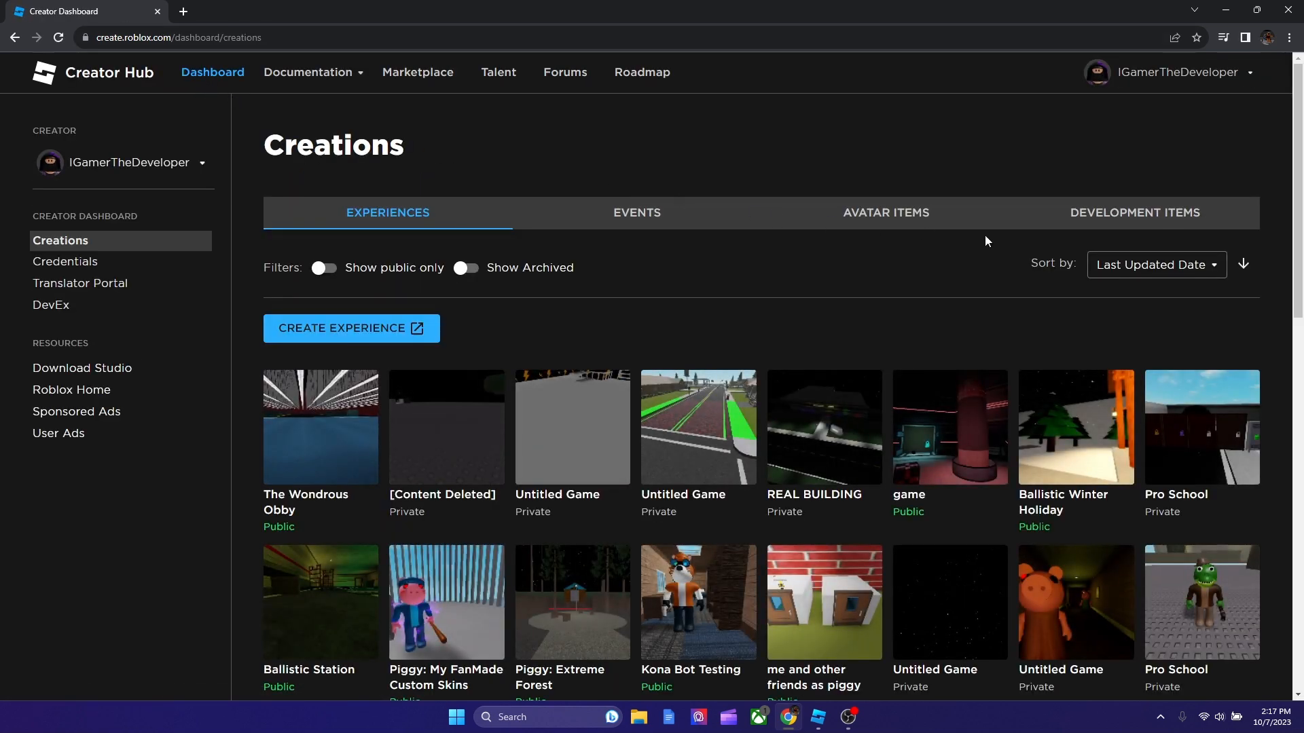
click(1080, 216)
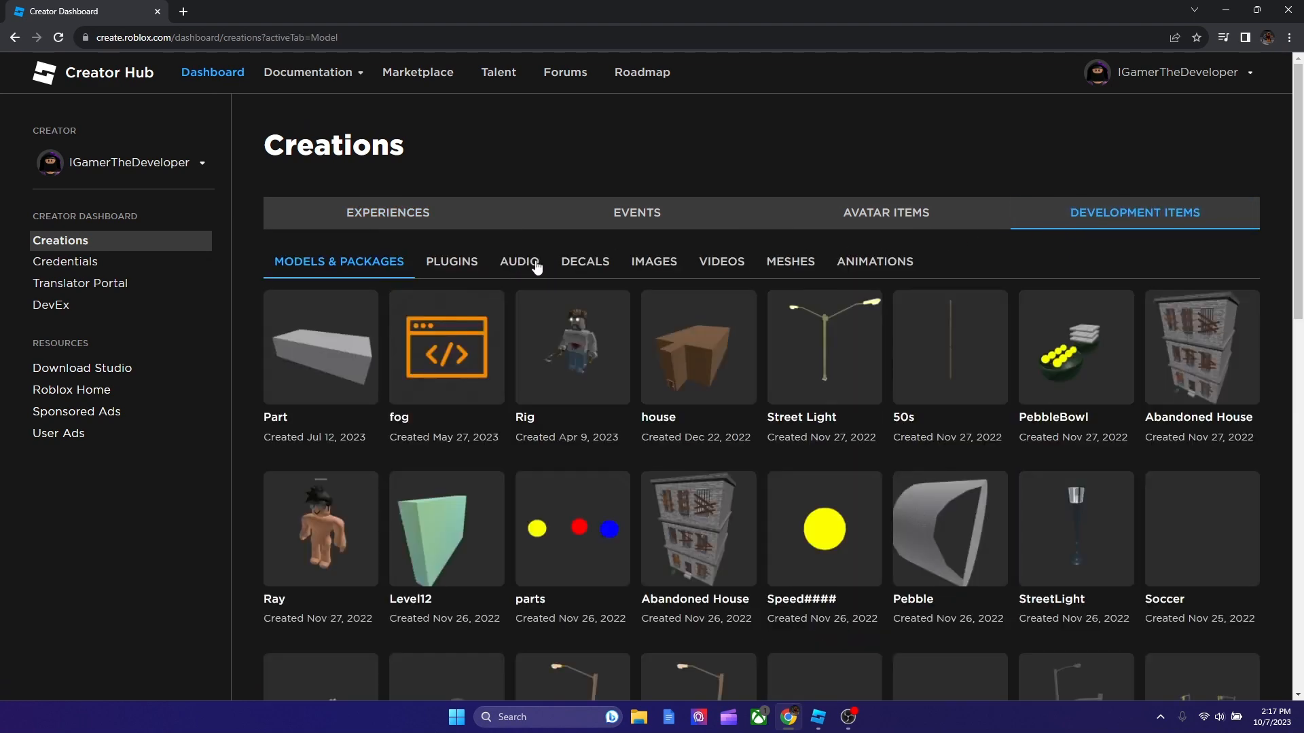
click(522, 262)
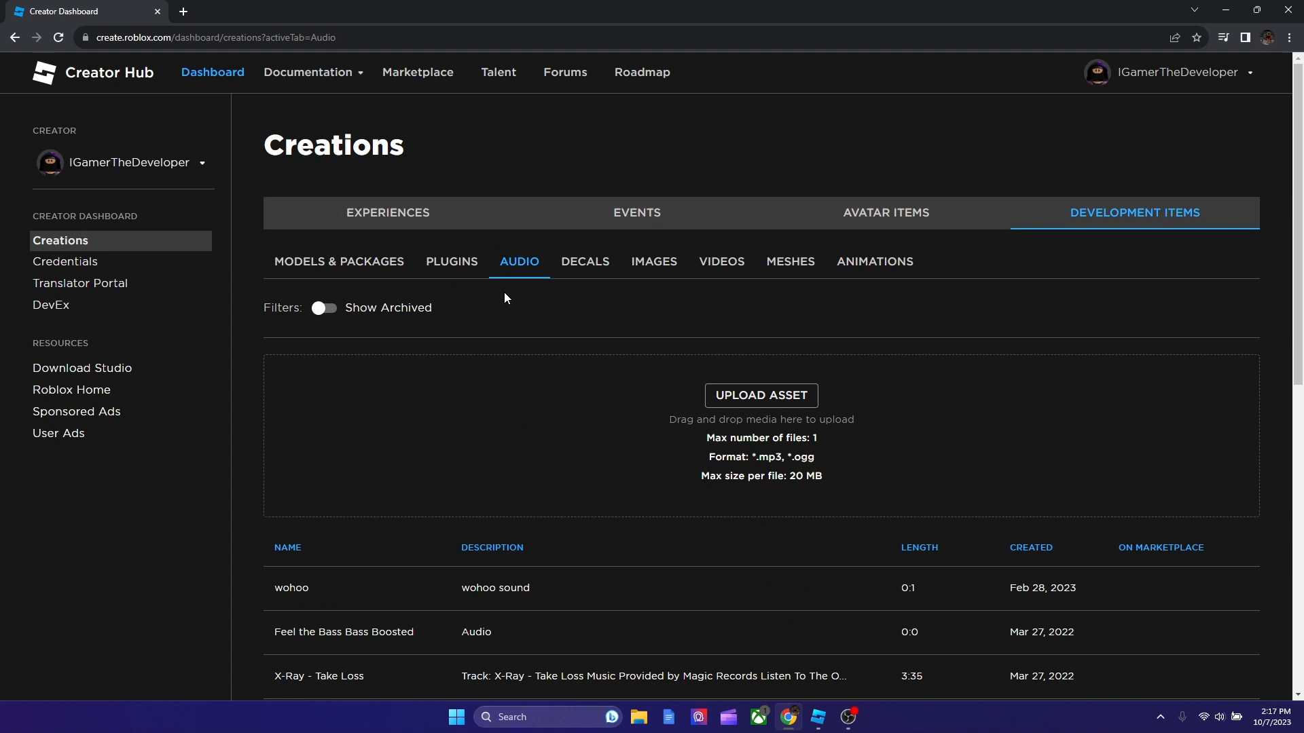
scroll(595, 348, down, 3)
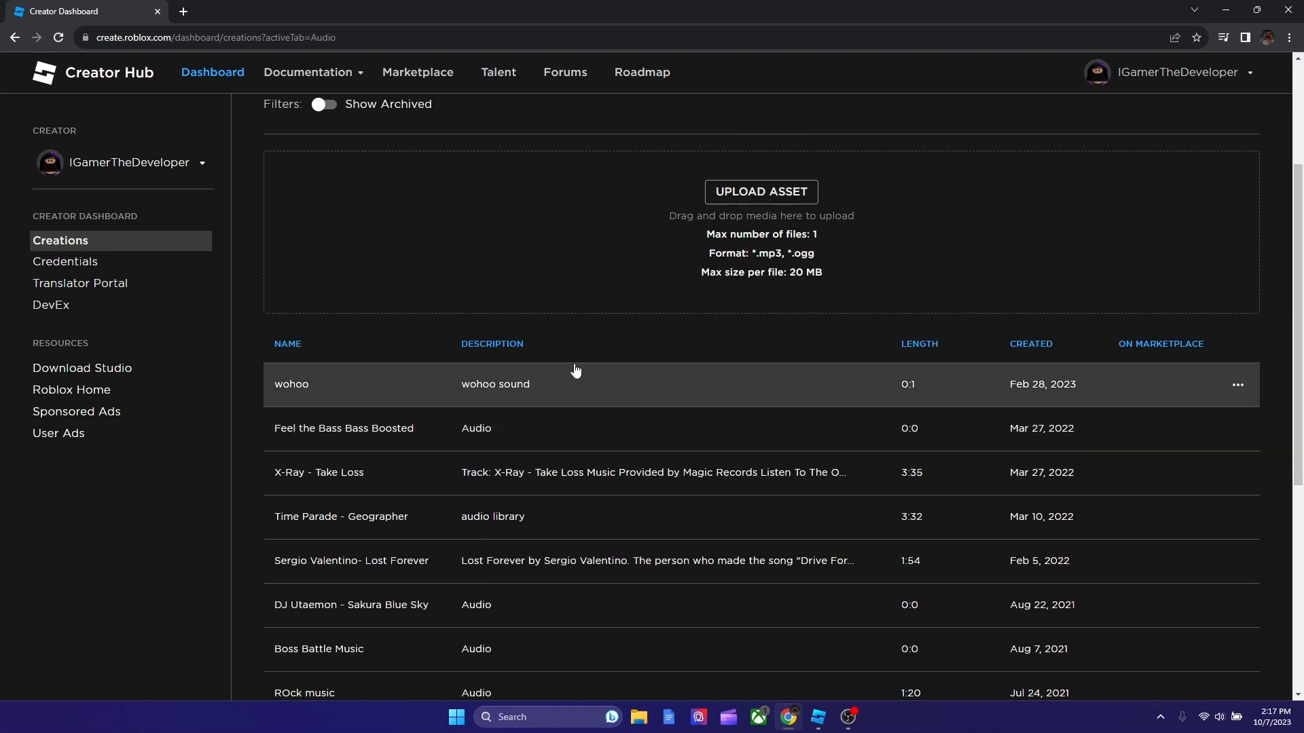
scroll(576, 367, up, 3)
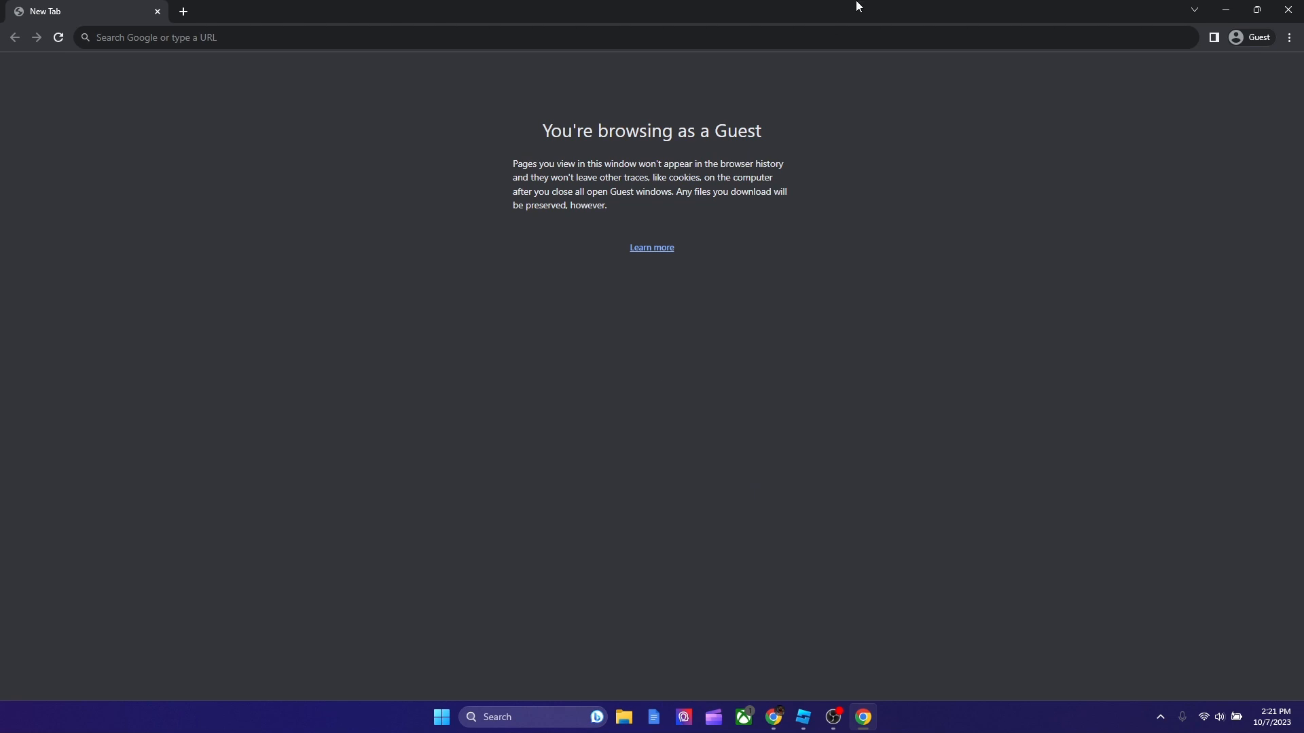
Search Google for 'sound effect download'.
click(855, 36)
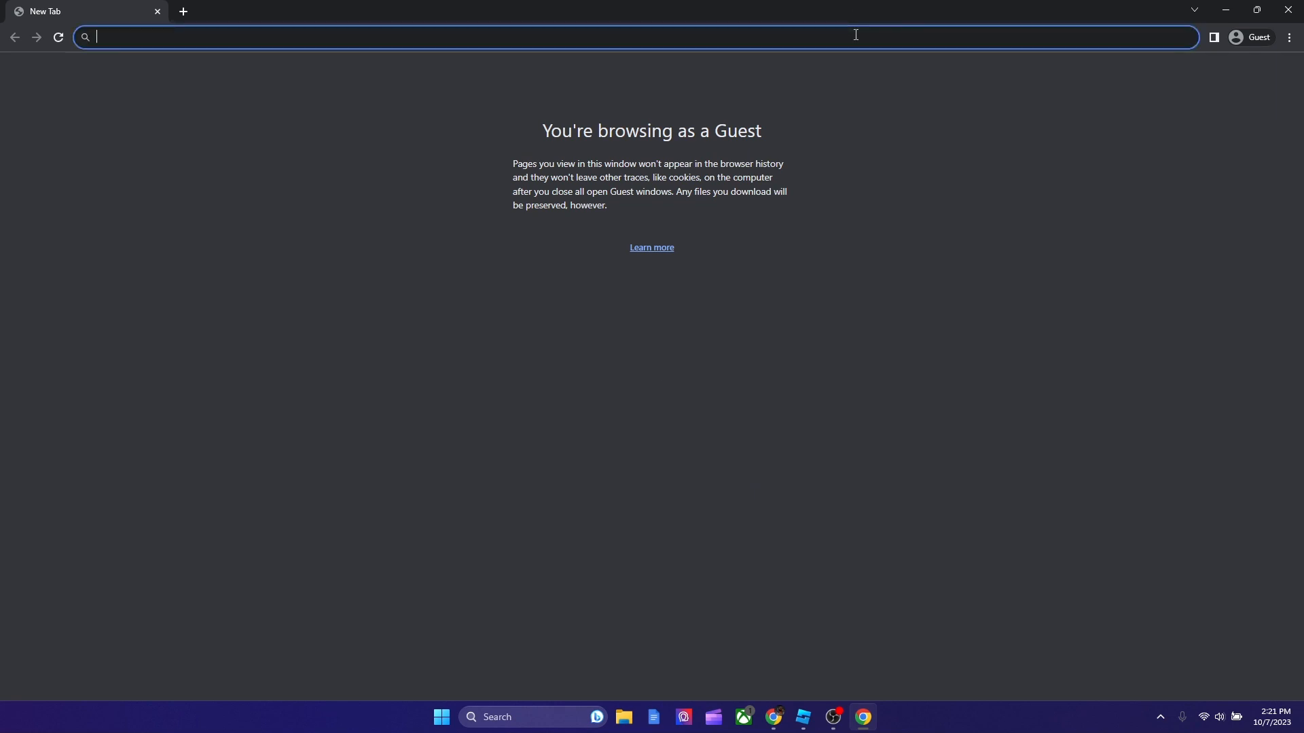
text(s)
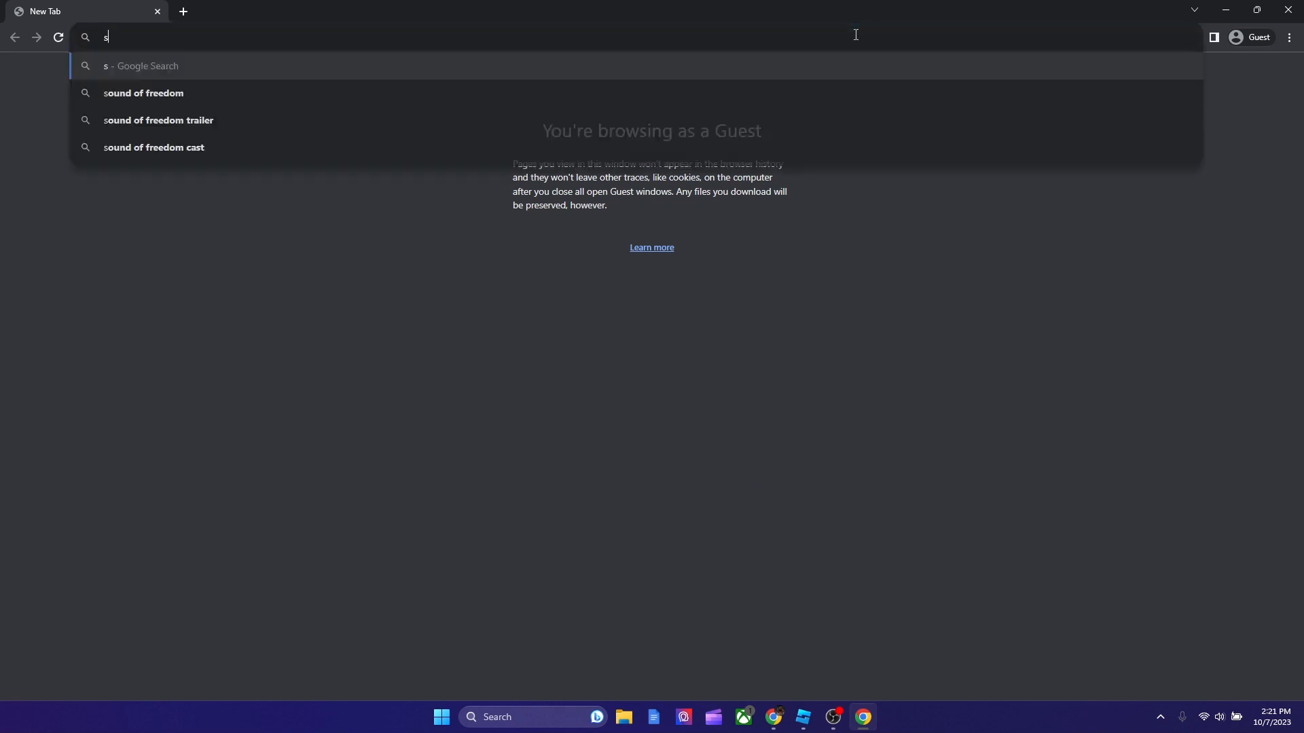
text(oundeffec)
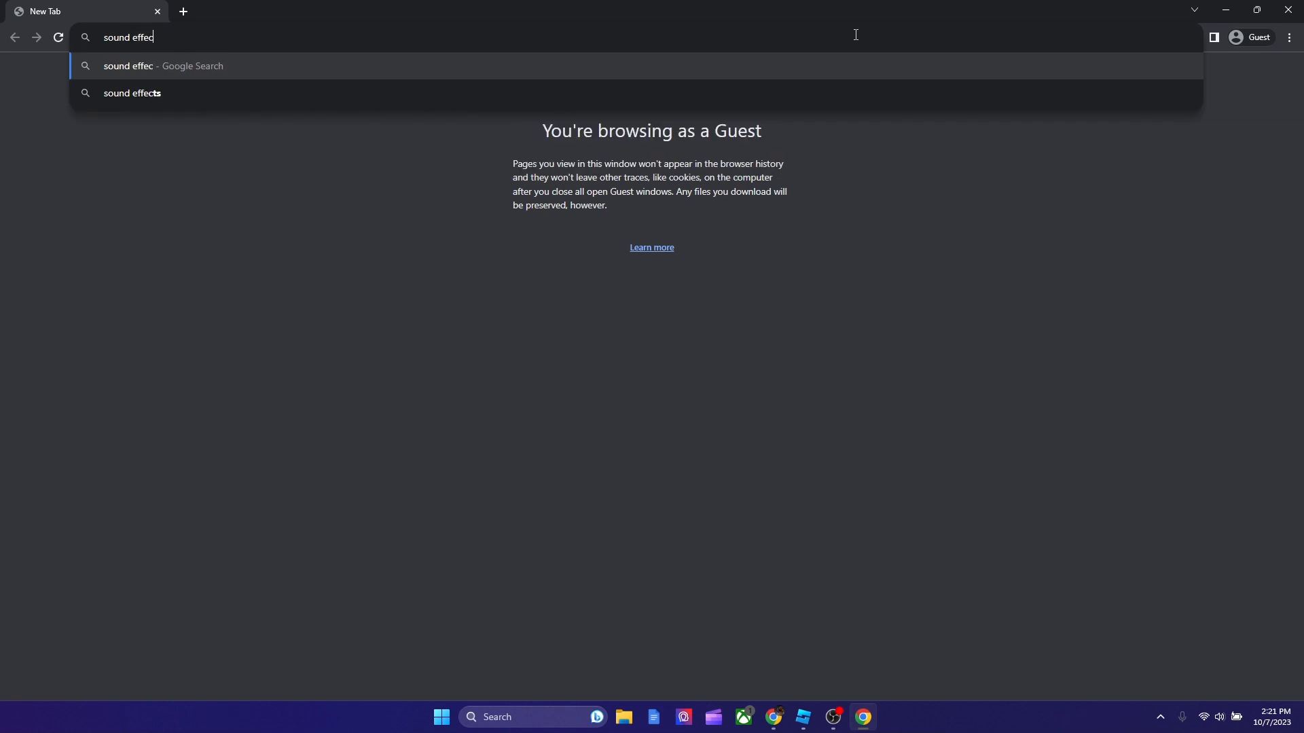
text(t download)
key(Return)
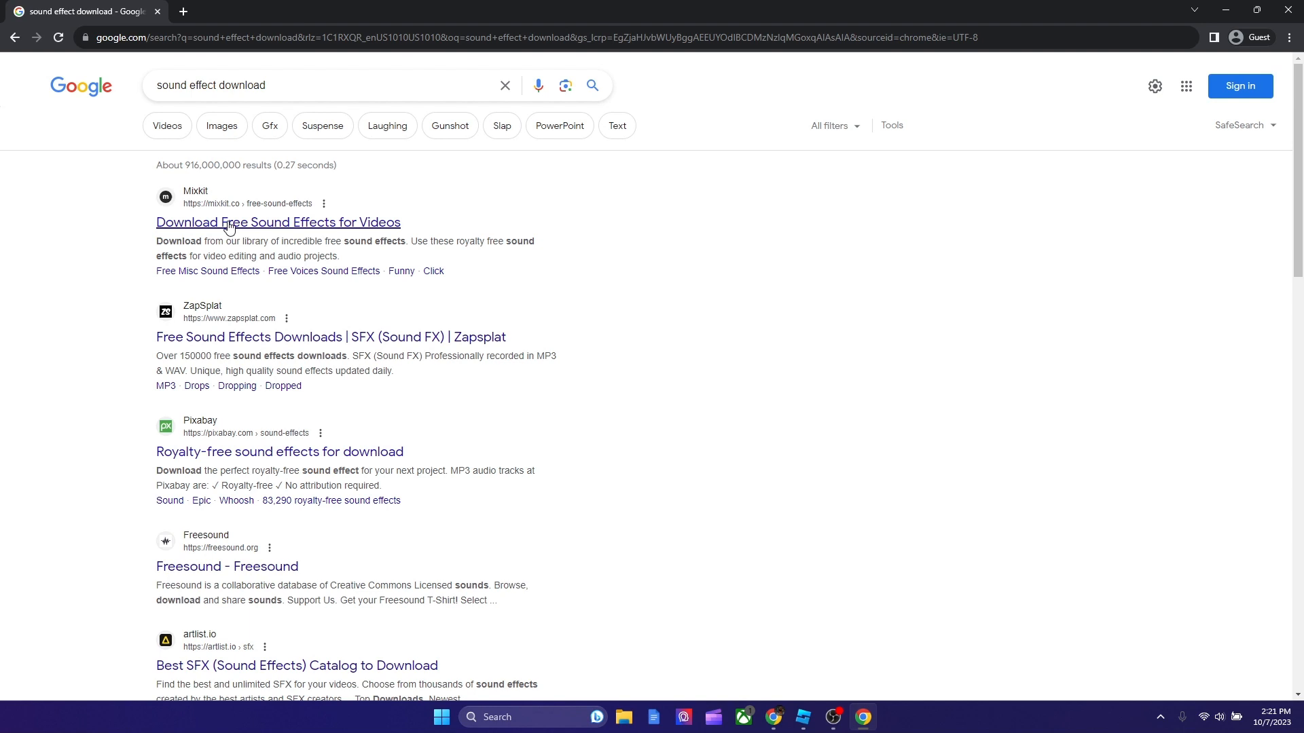
Open Mixkit's free sound effects and preview the Classic alarm and Game show suspense clips.
click(342, 232)
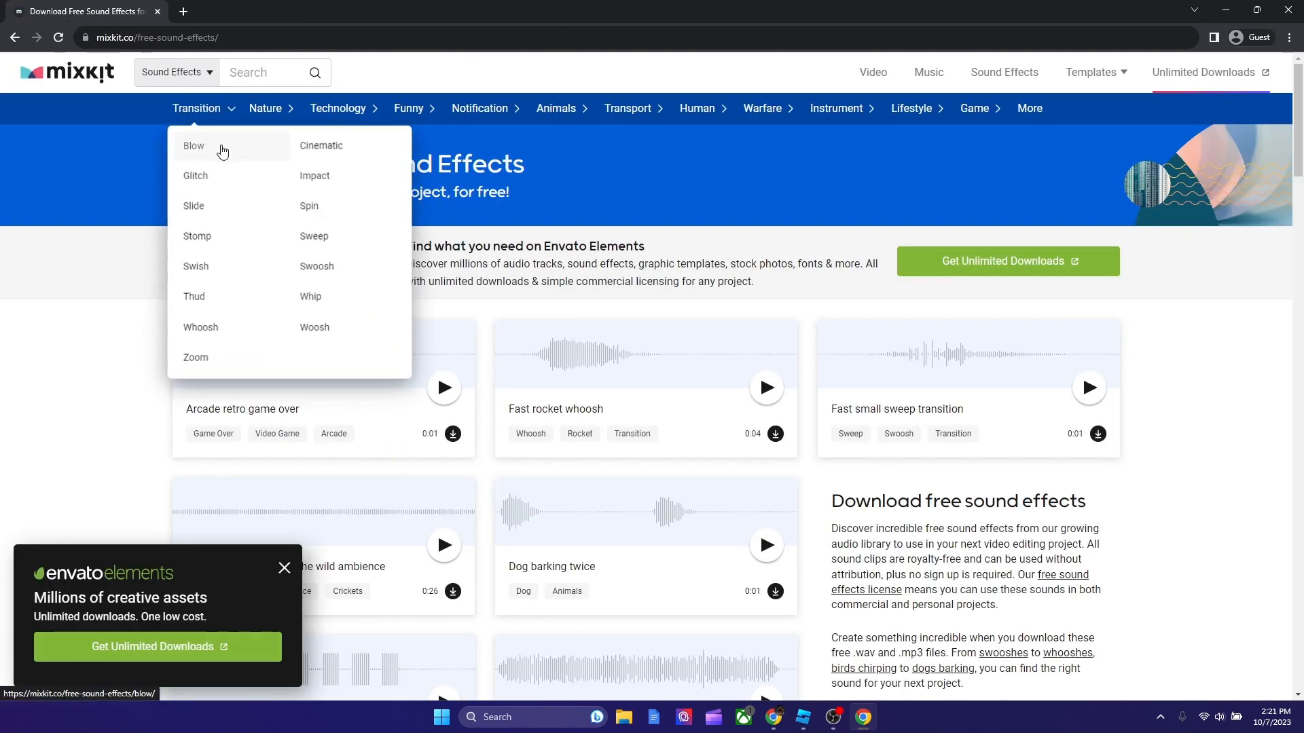
scroll(683, 351, down, 1)
scroll(683, 352, down, 1)
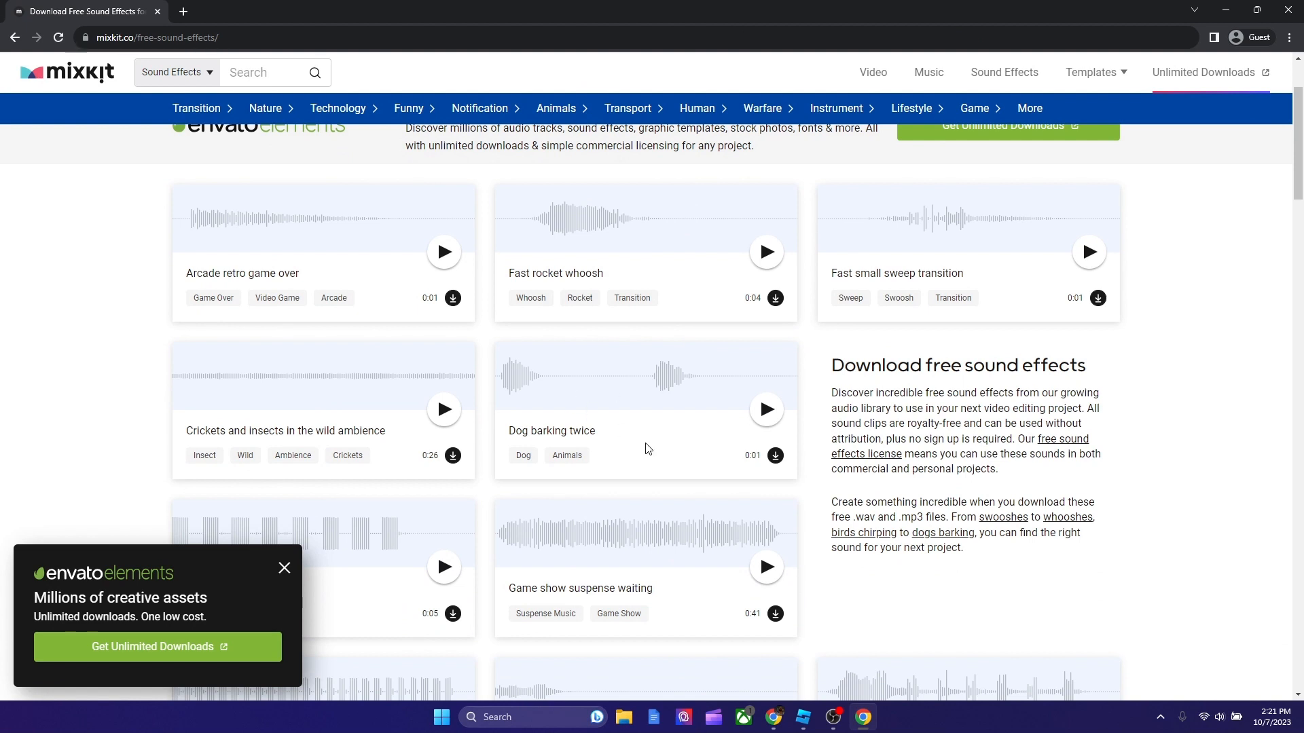
scroll(771, 459, down, 1)
scroll(713, 448, down, 1)
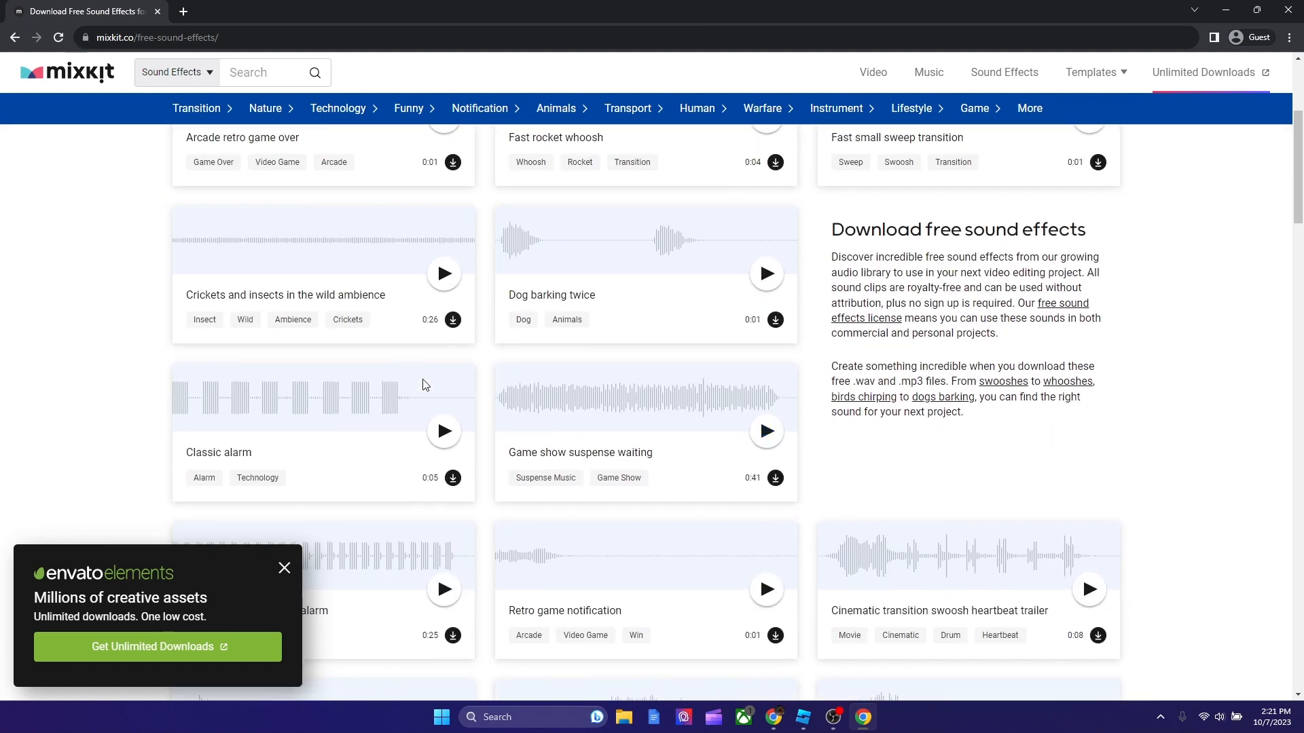
click(445, 434)
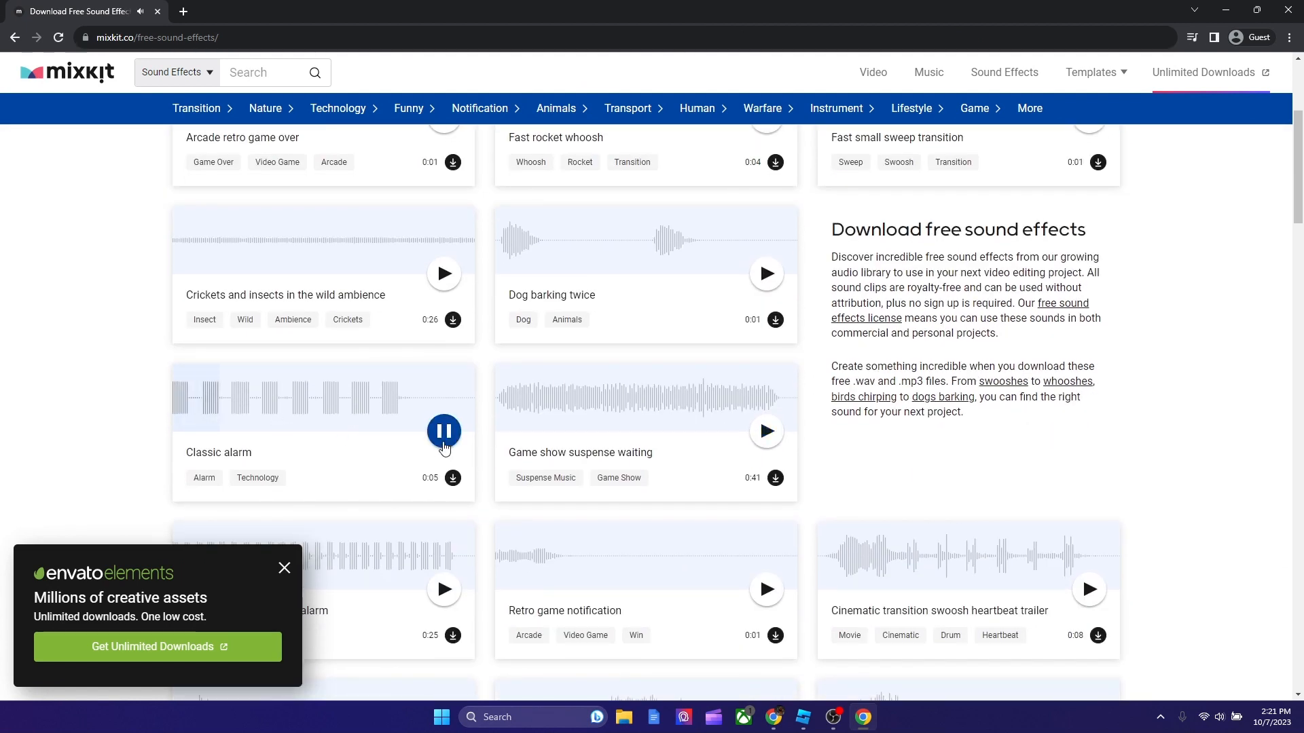
click(444, 434)
click(768, 433)
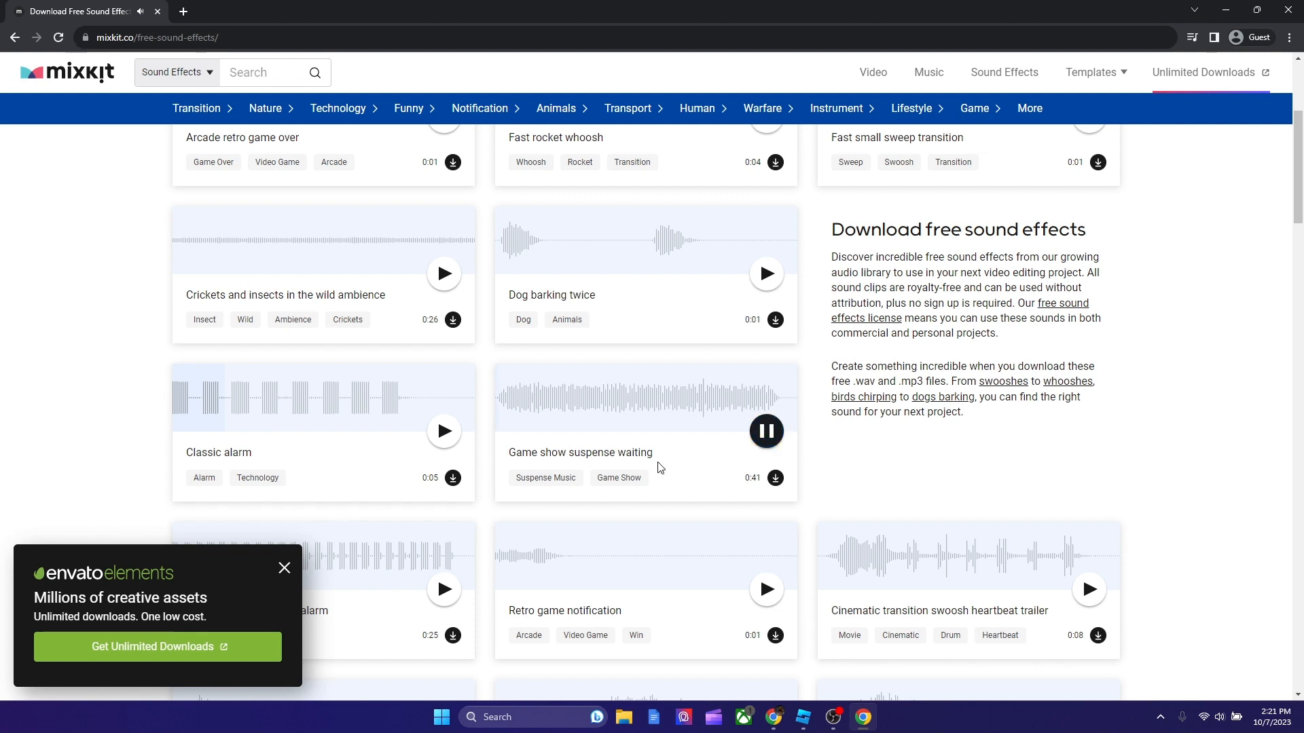
click(766, 432)
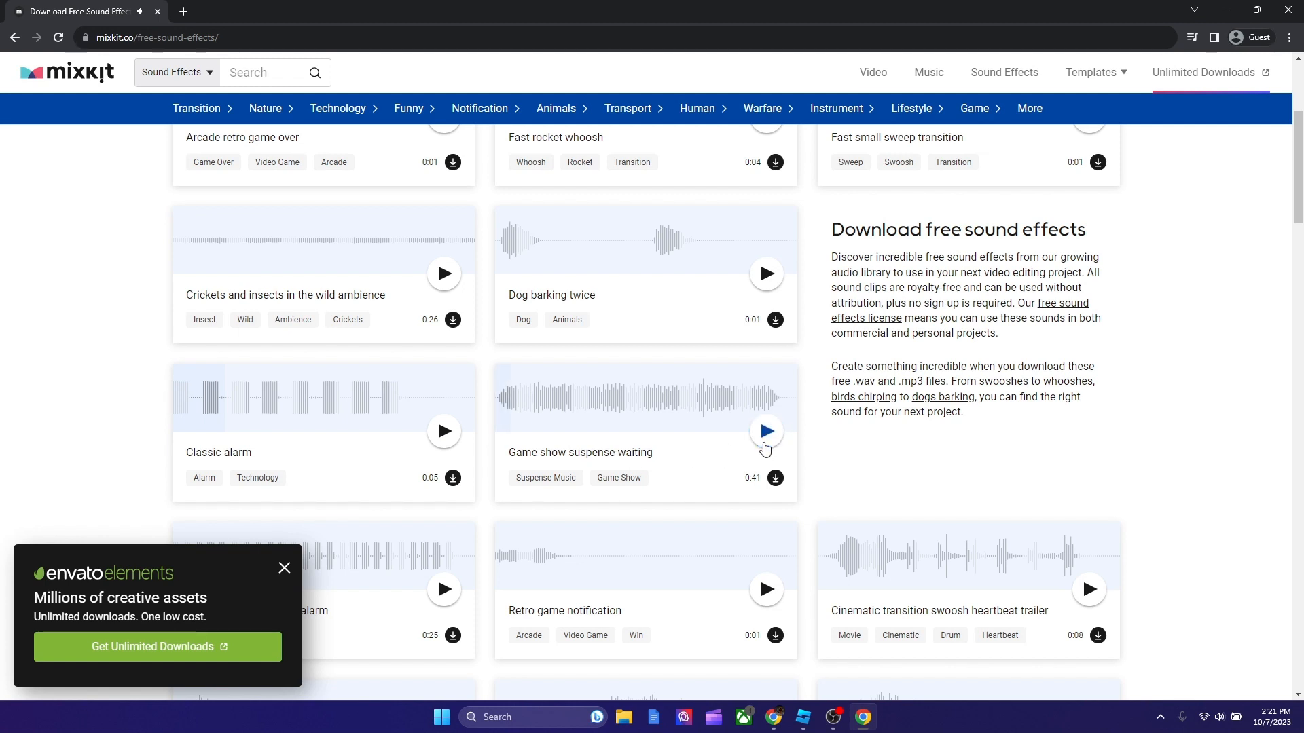
scroll(757, 451, down, 1)
scroll(651, 372, down, 2)
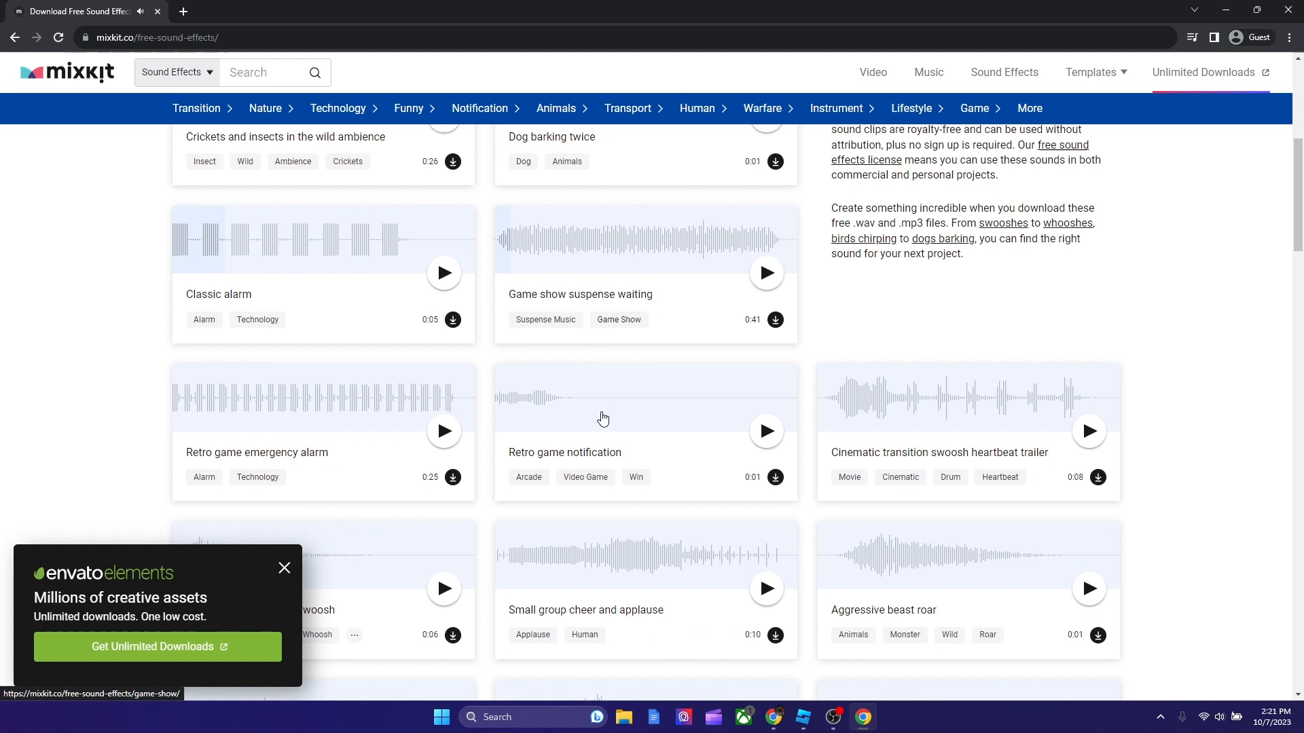
scroll(489, 395, down, 1)
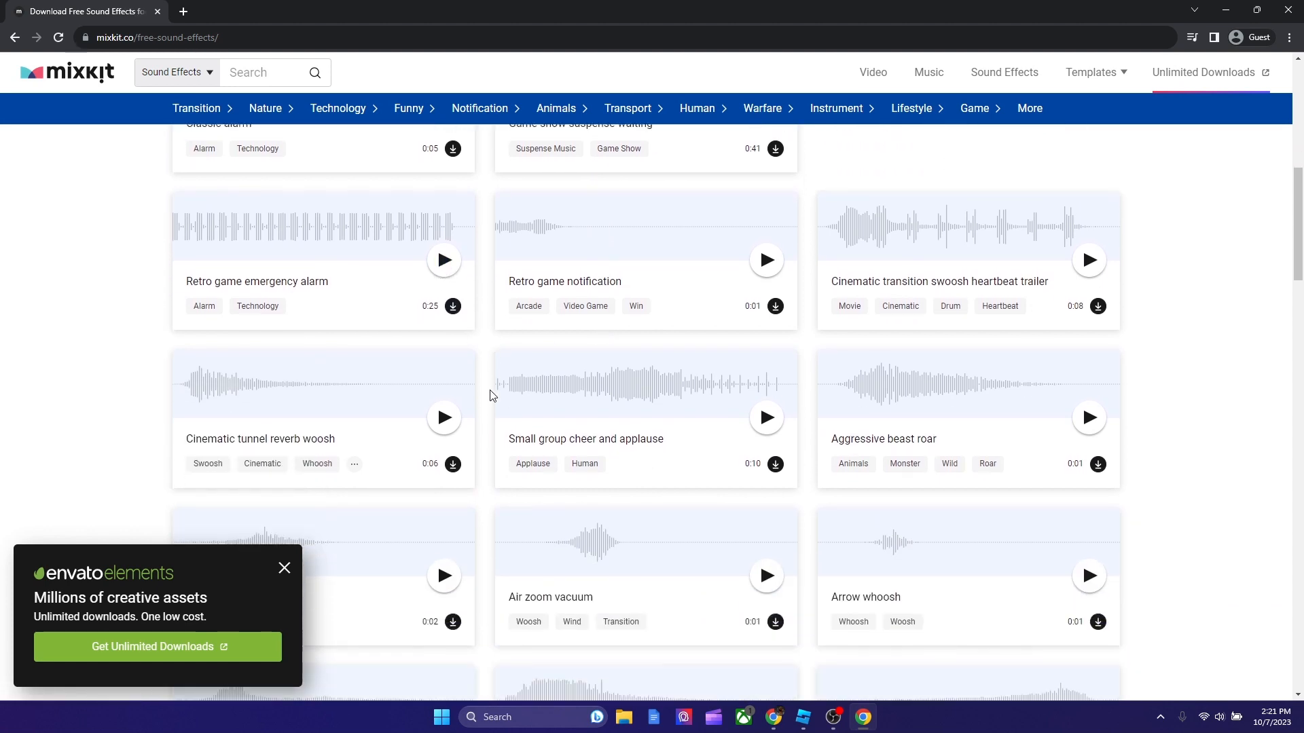
Dismiss the subscription promo and preview the Cinematic laser gun thunder clip.
click(283, 568)
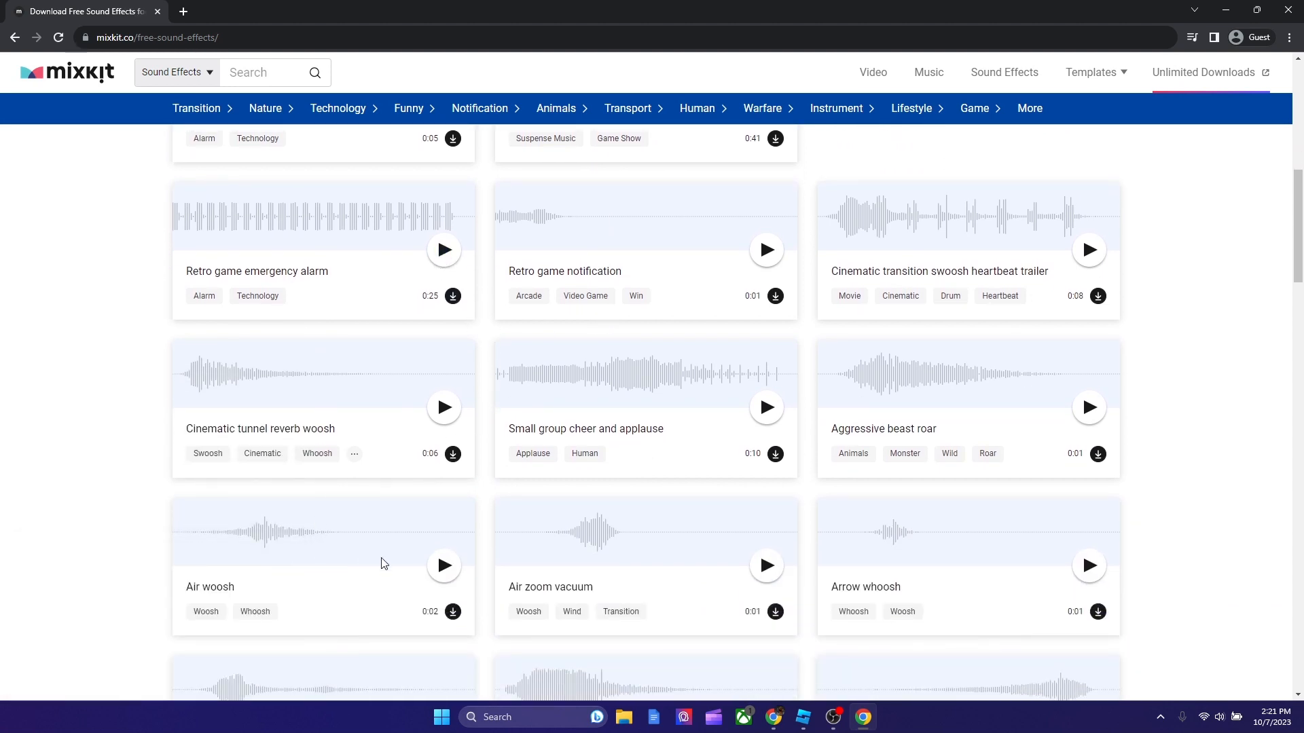
scroll(469, 555, down, 2)
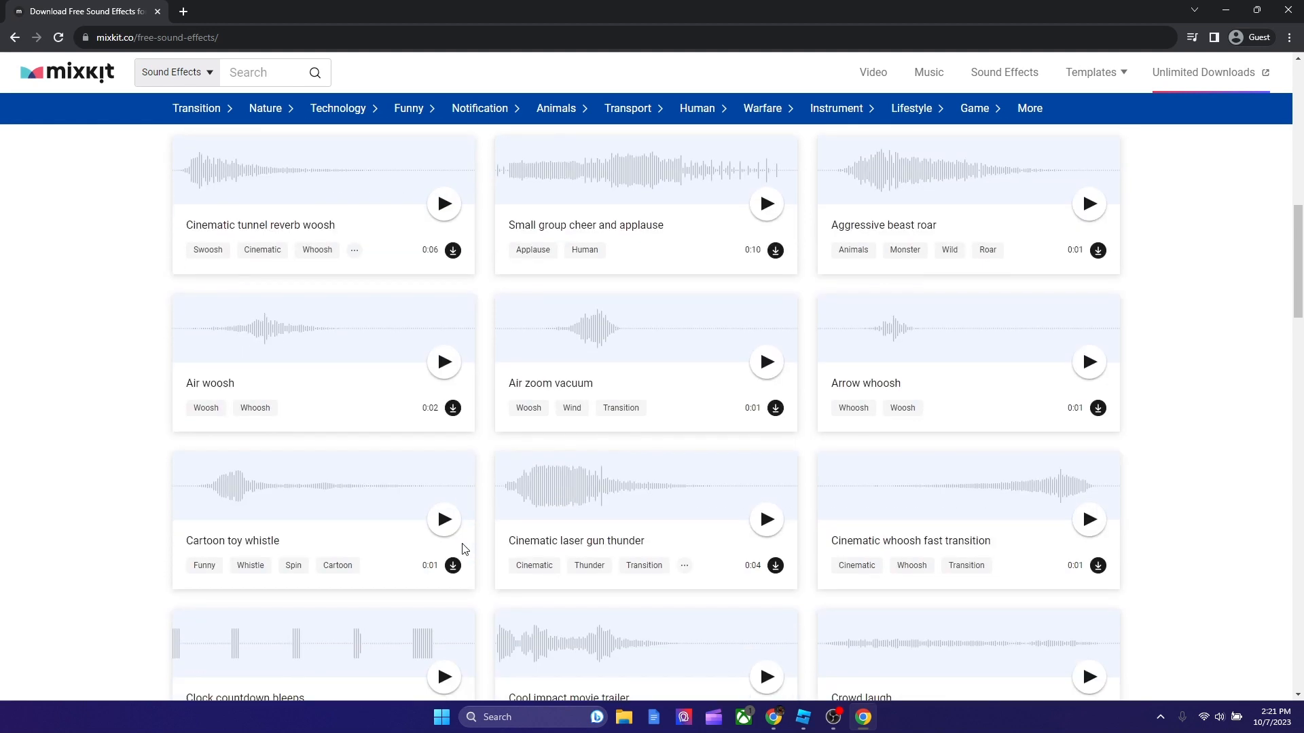
scroll(298, 525, down, 1)
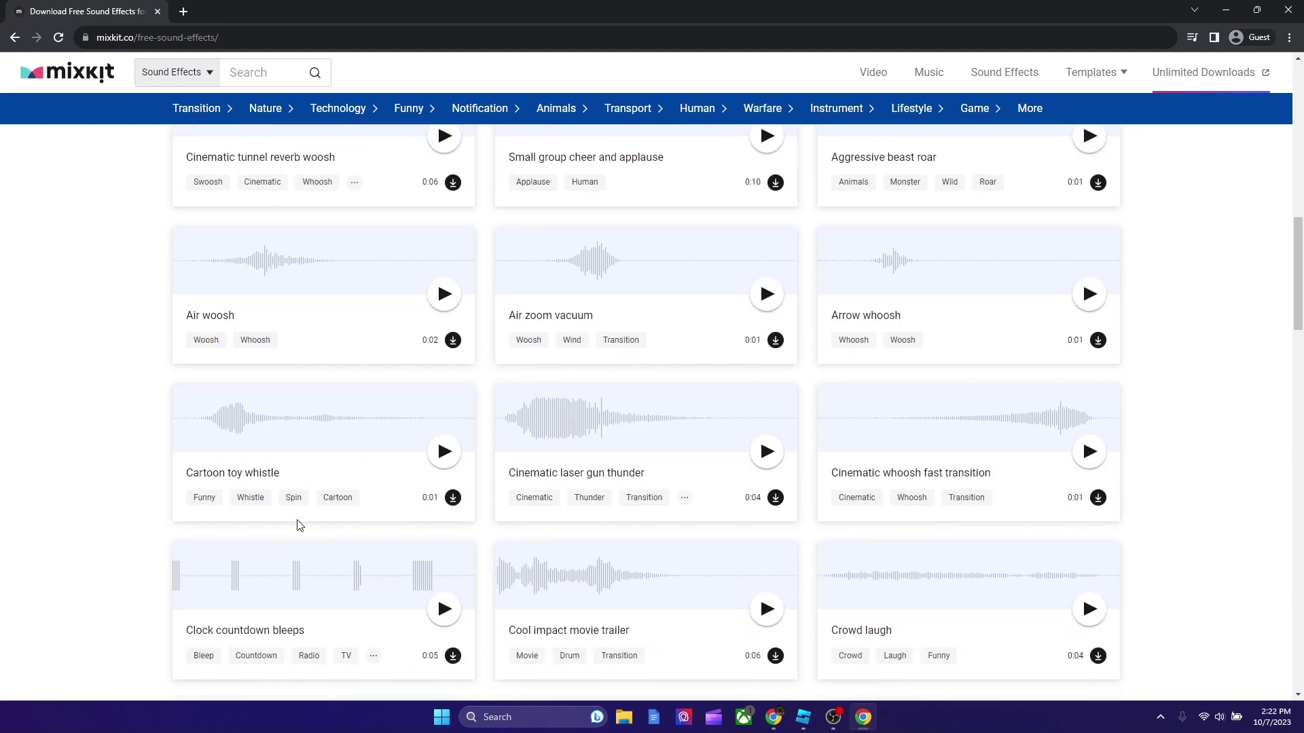
click(766, 452)
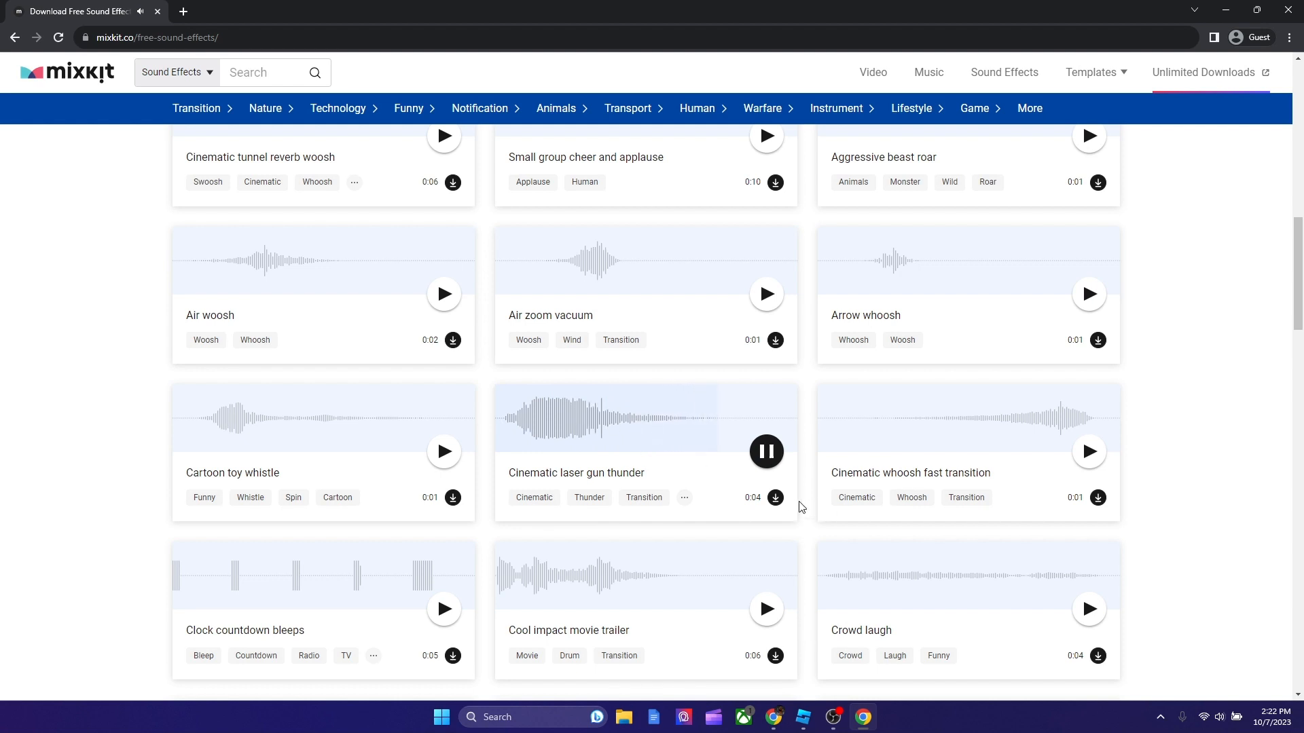
click(767, 451)
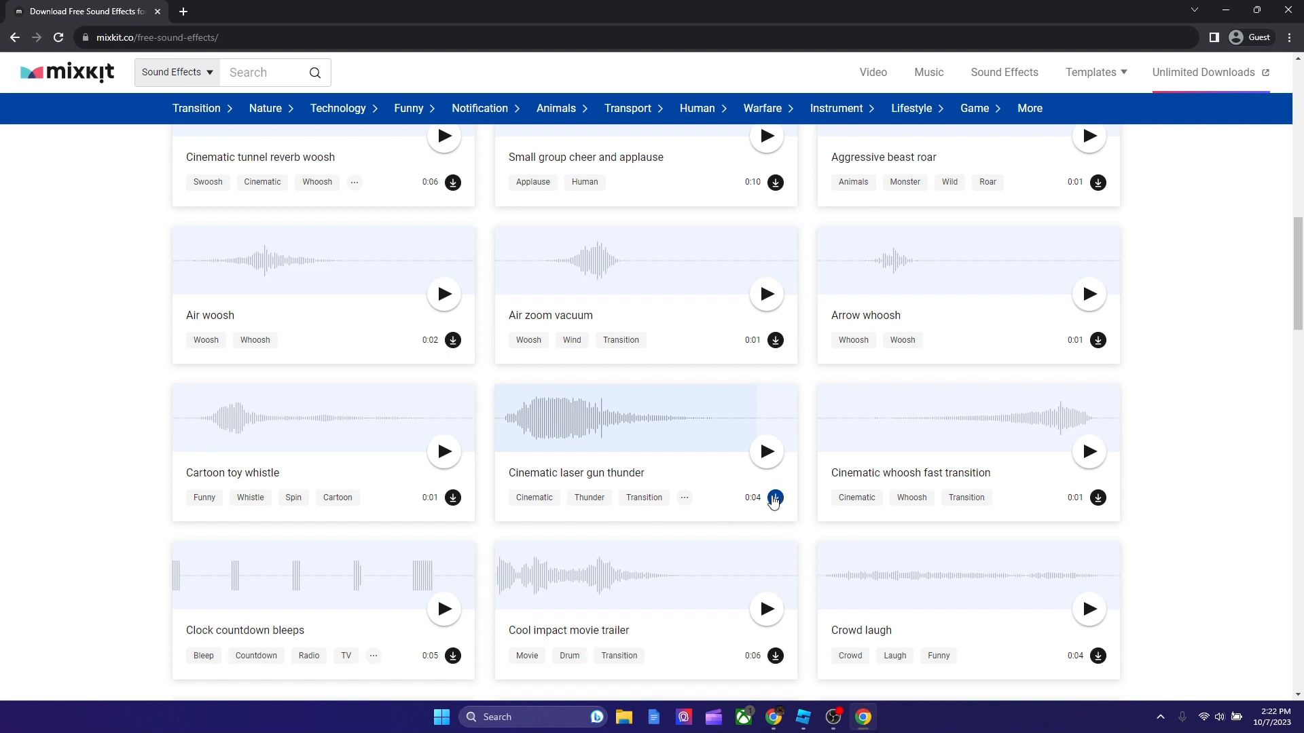
Save the Cinematic laser gun thunder WAV into the Downloads folder.
click(774, 498)
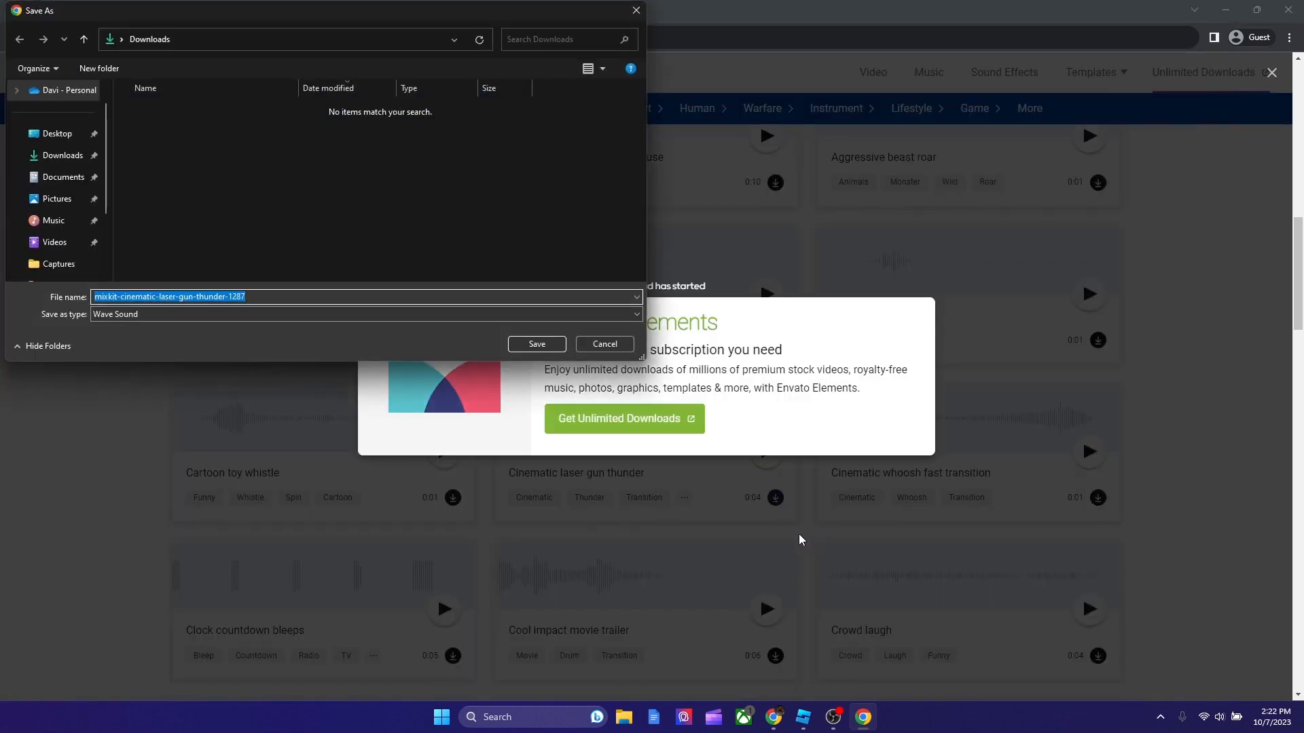
click(63, 157)
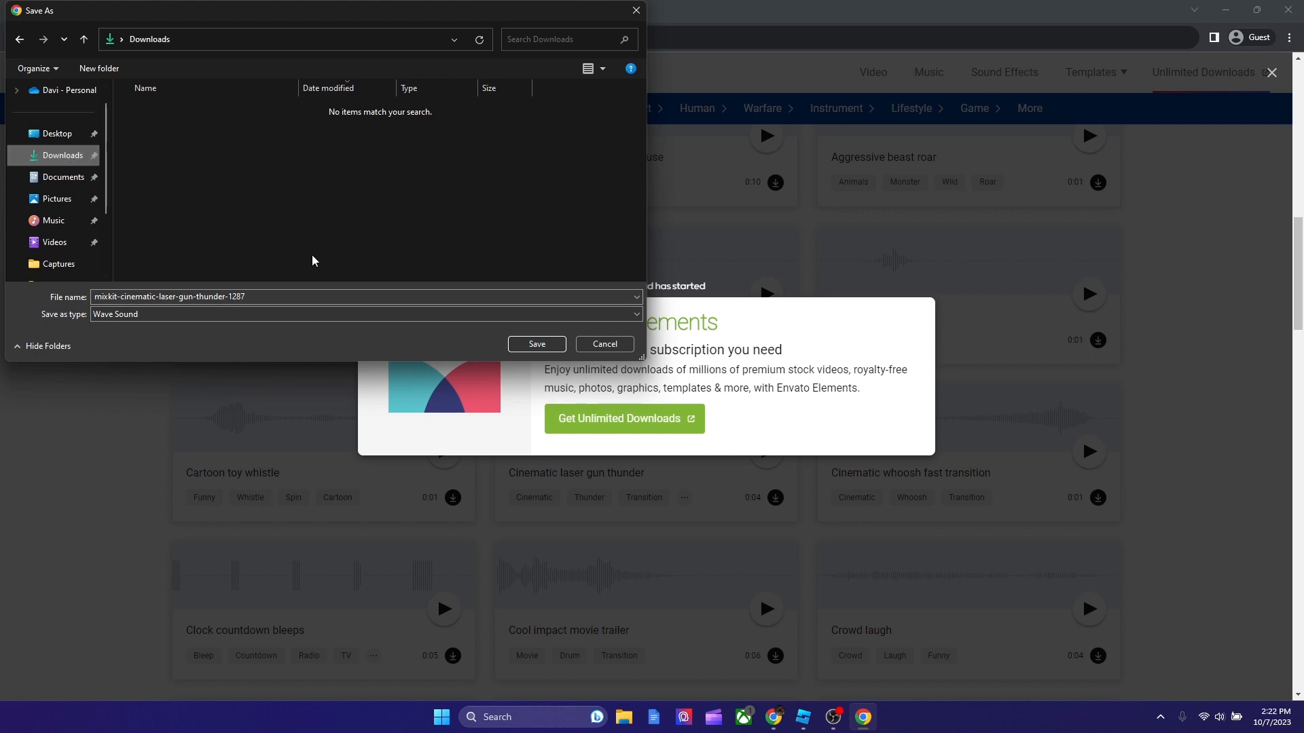
click(537, 345)
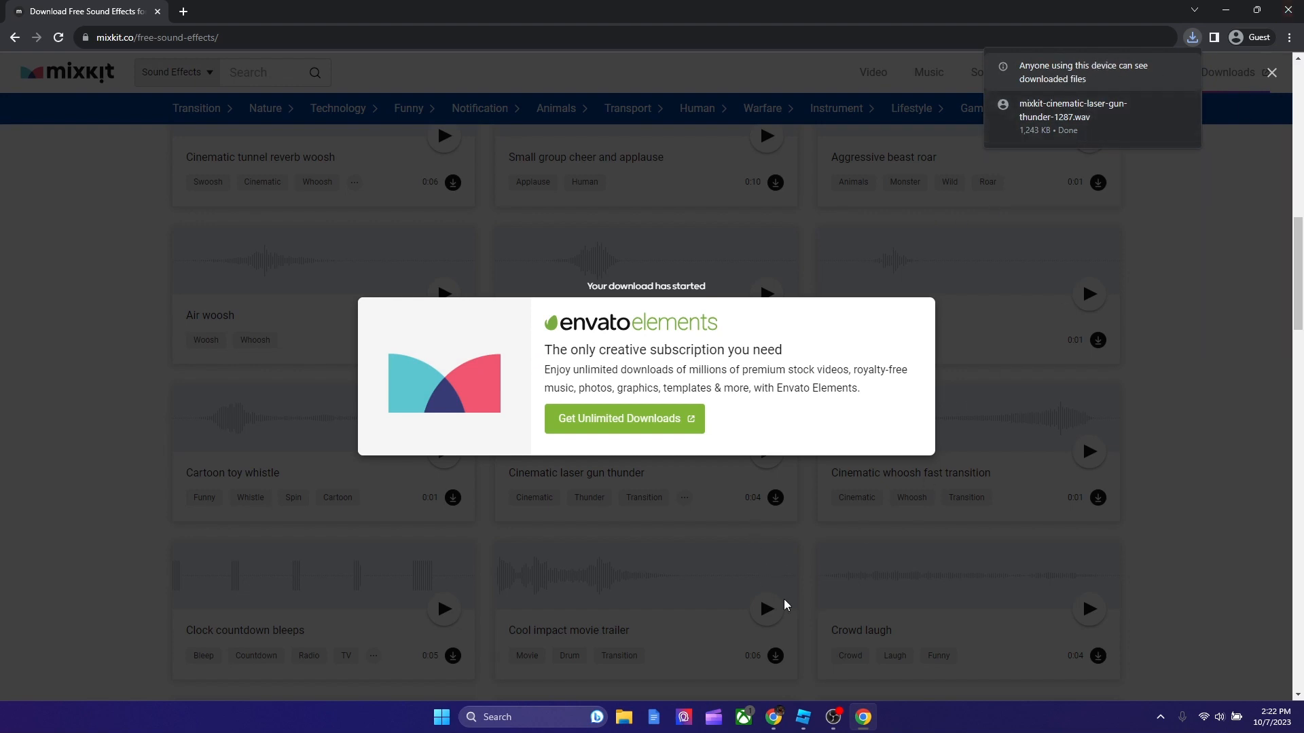
Start a new audio asset upload from the Creator Dashboard Audio tab.
click(774, 716)
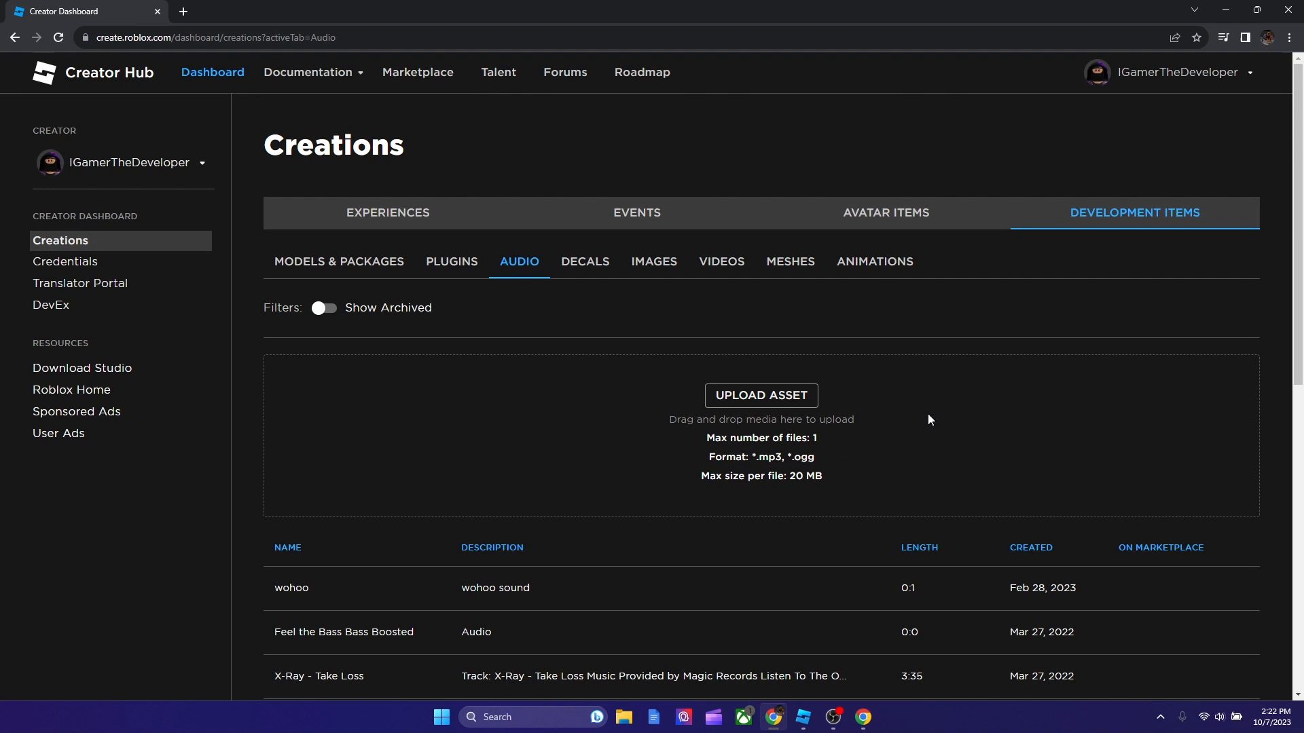
click(761, 395)
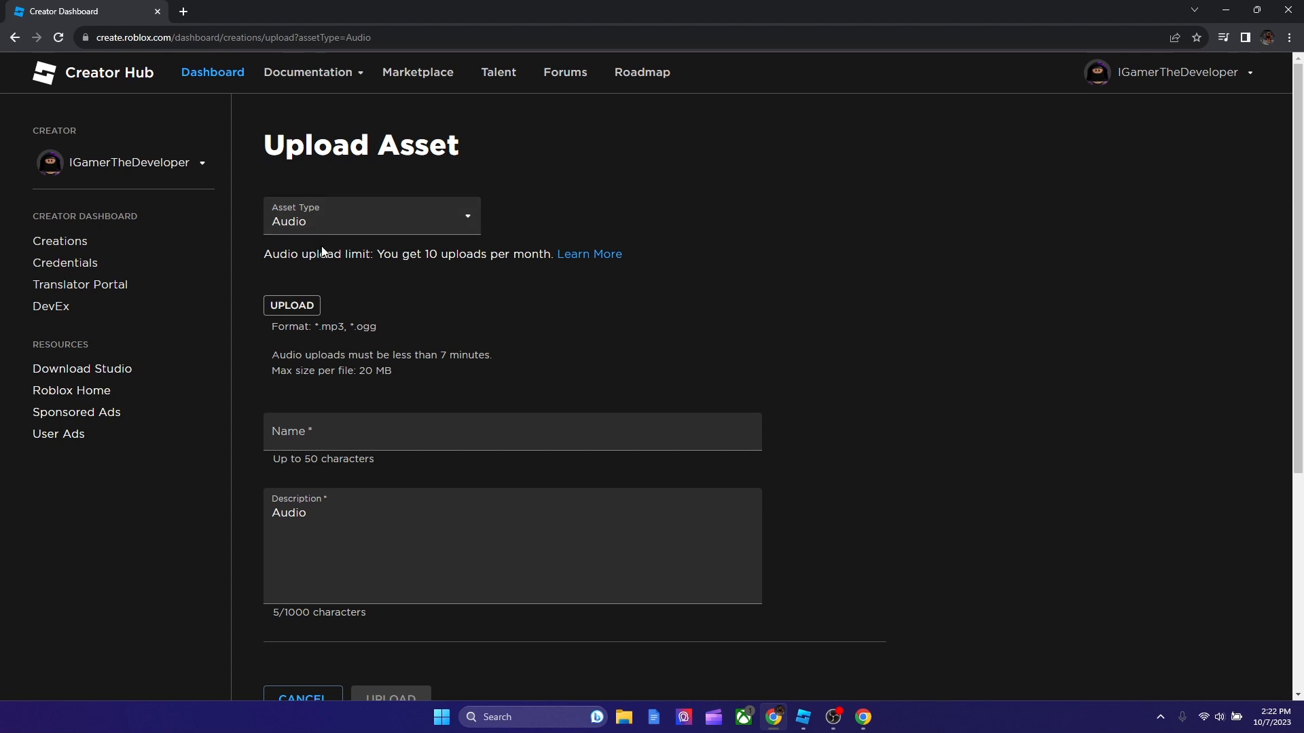
click(311, 308)
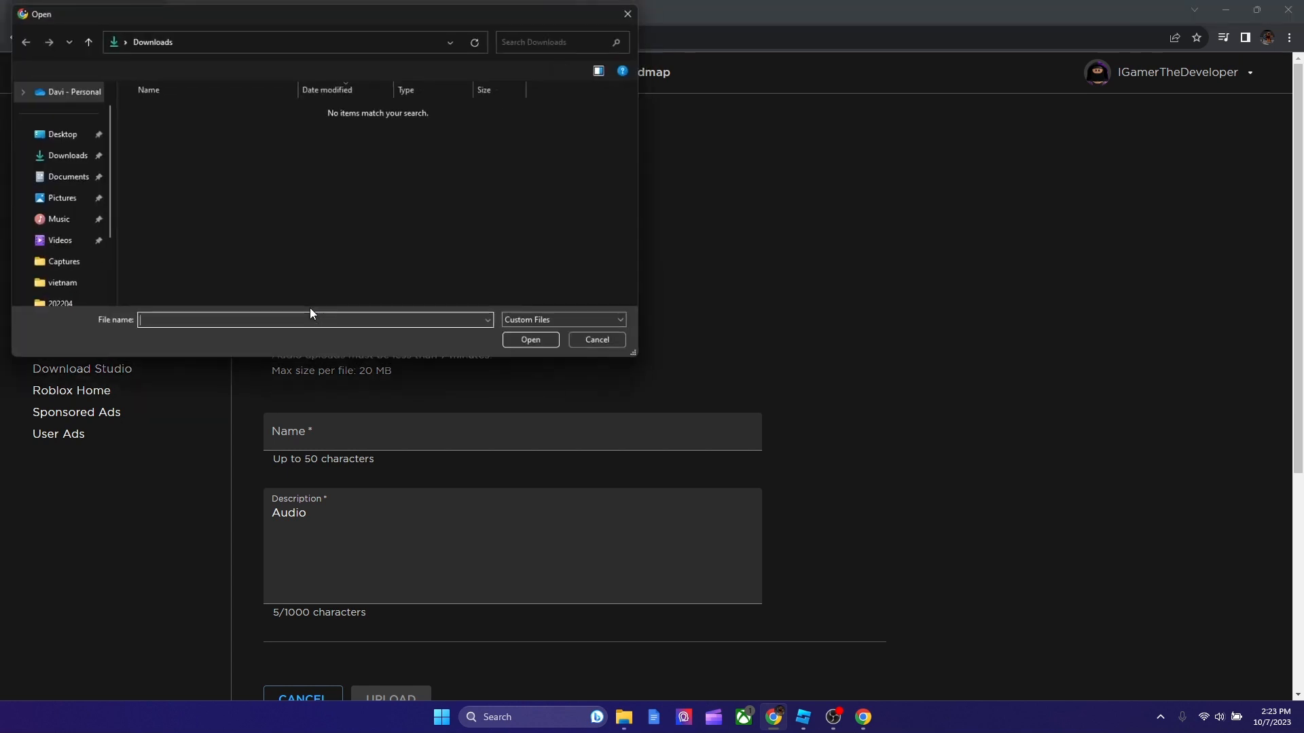
click(57, 154)
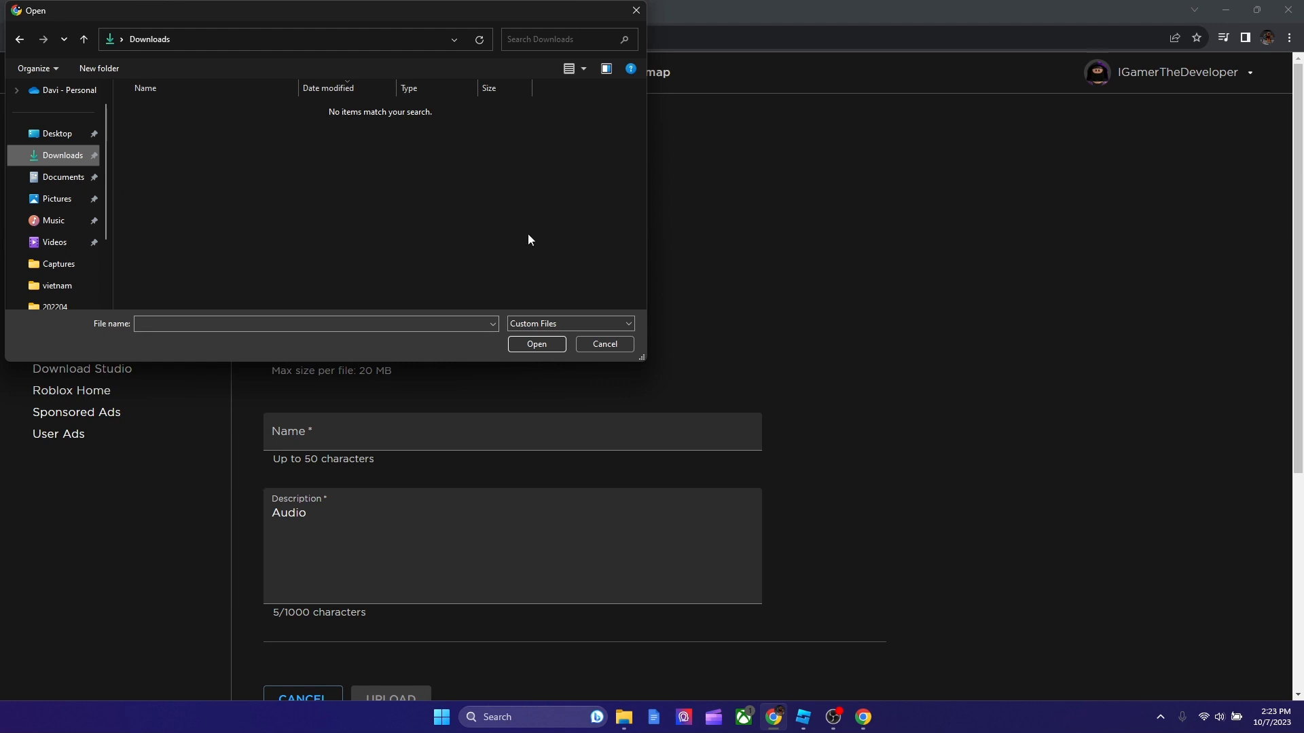
click(621, 349)
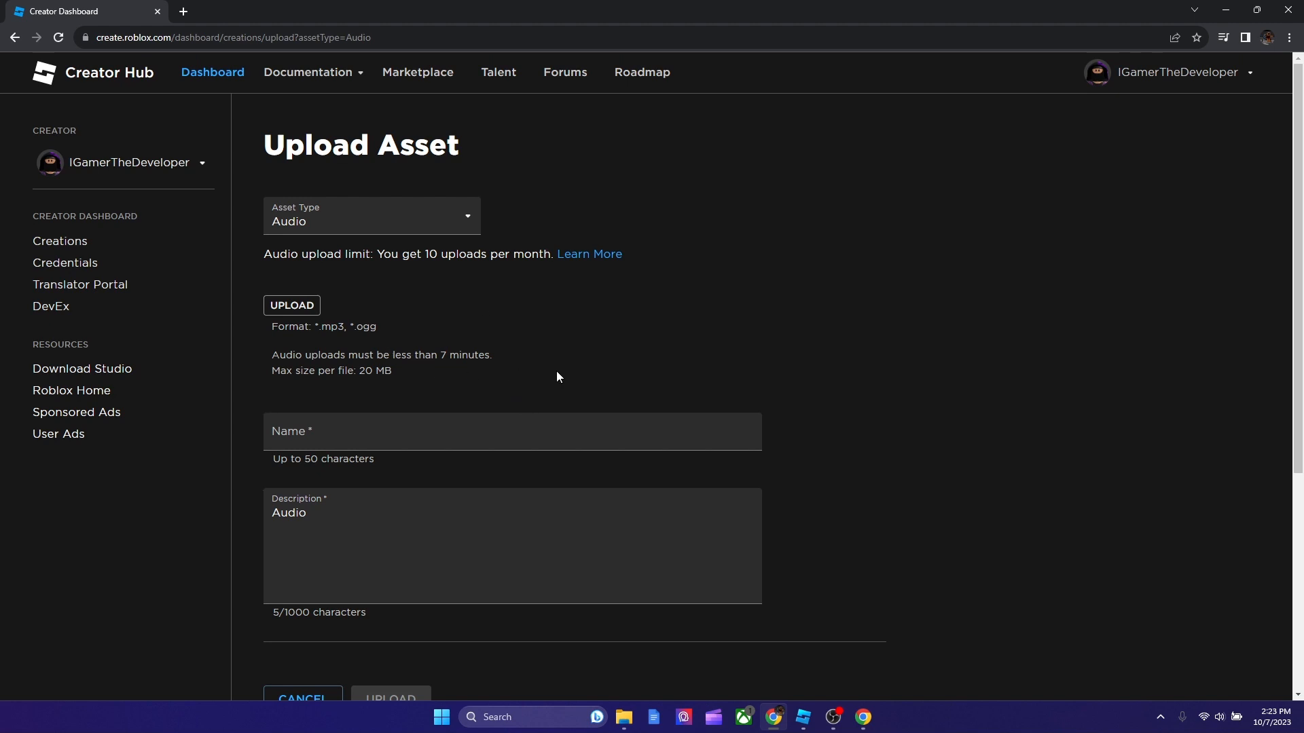
Try the upload file picker, find no usable file, and switch back to the Mixkit window.
drag(272, 327, 387, 326)
click(400, 328)
click(294, 305)
click(863, 717)
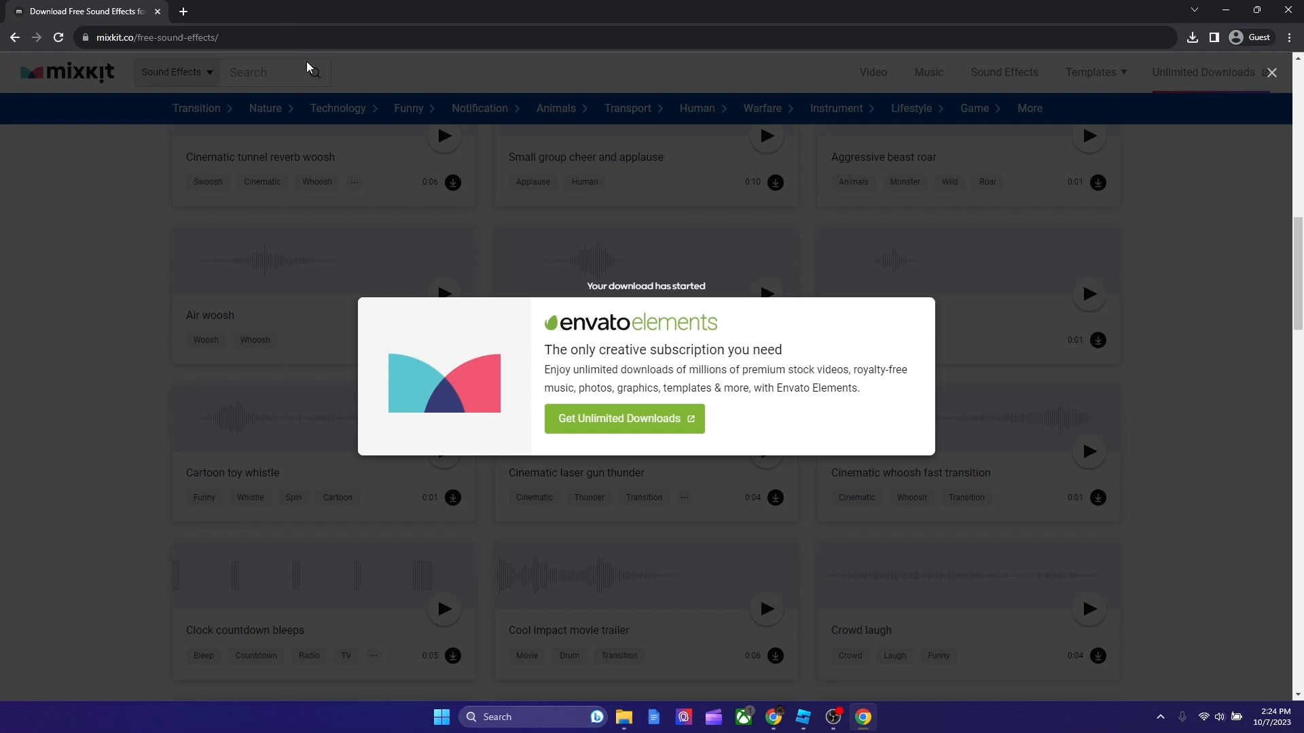
Search for 'cloudconvert' in a new tab and open the CloudConvert site.
key(ctrl+t)
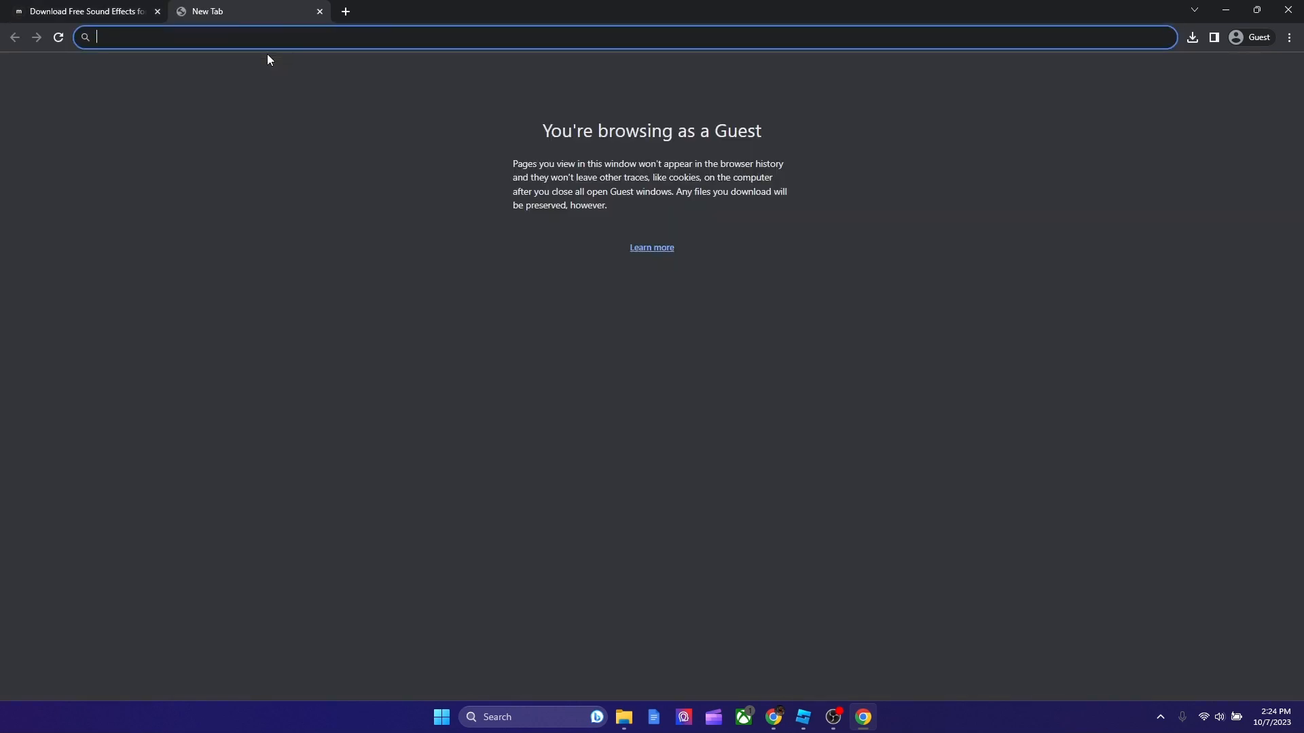
text(c)
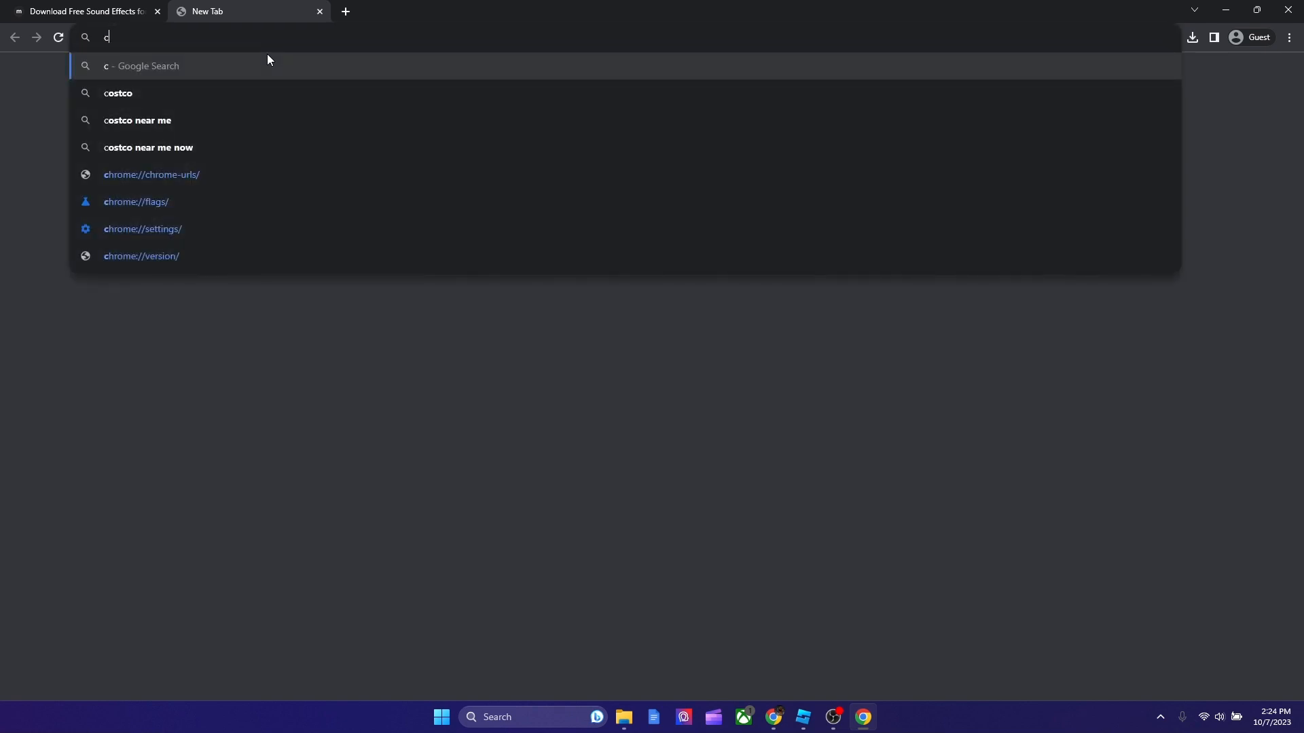
text(loudconvert)
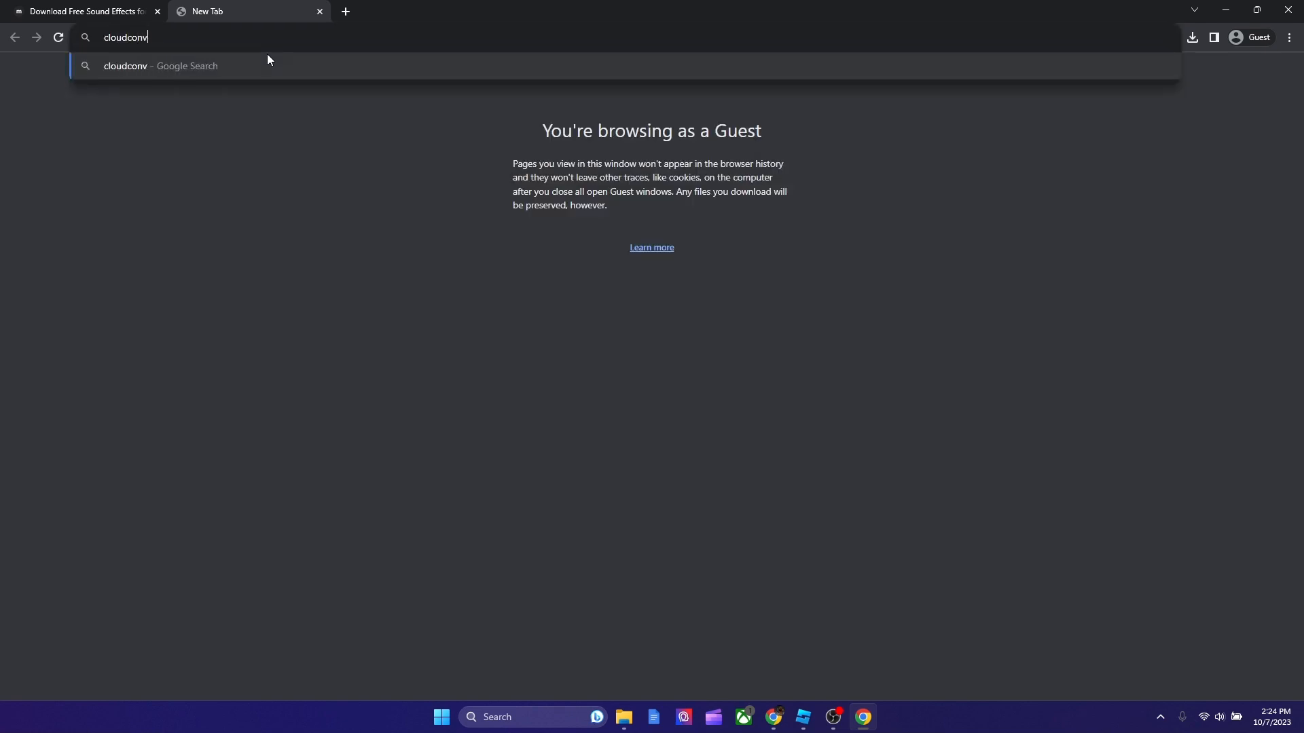
key(Return)
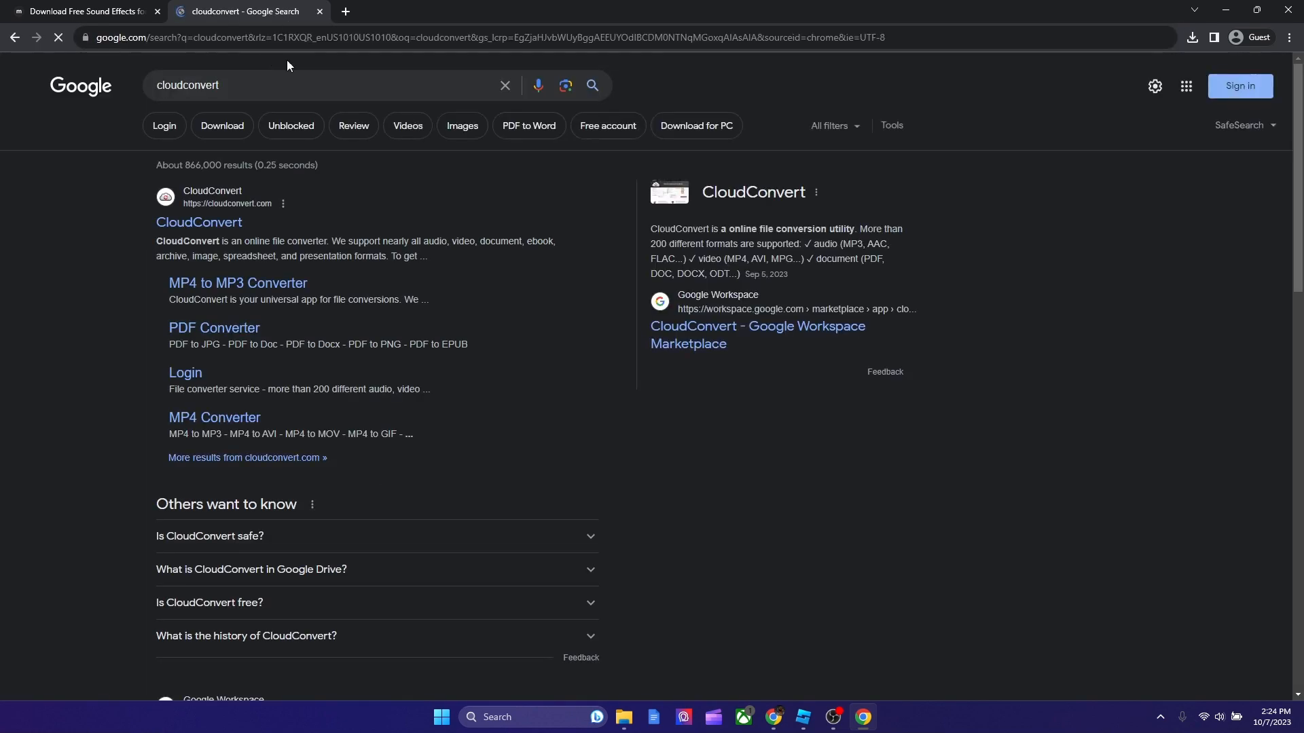
click(198, 222)
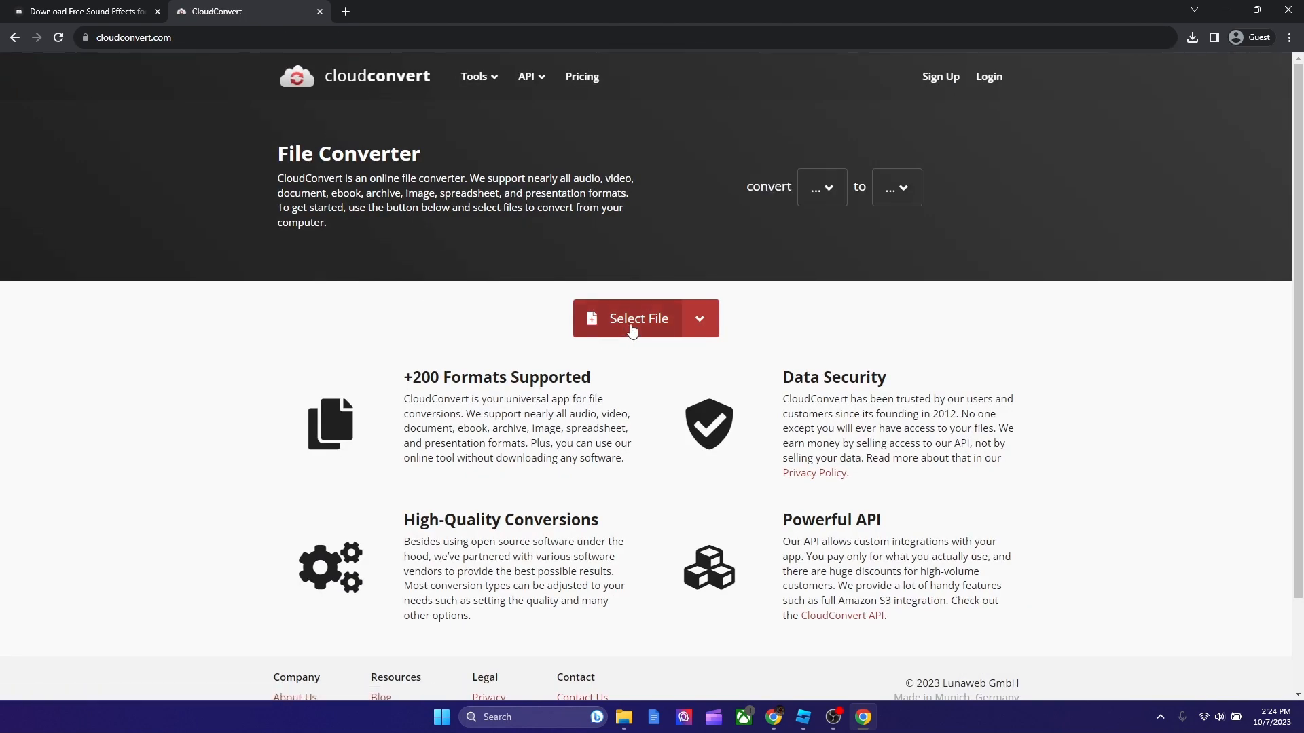
Convert the laser gun thunder WAV to MP3 on CloudConvert.
click(640, 324)
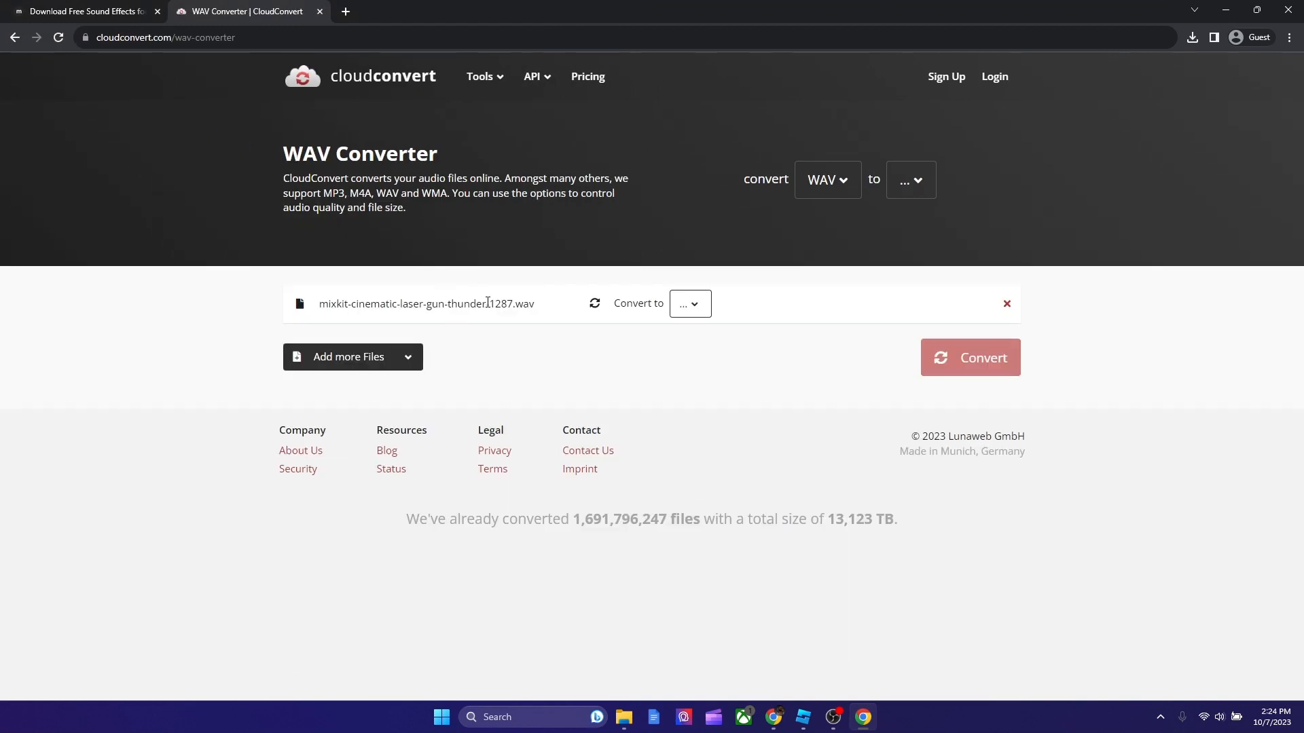
click(690, 304)
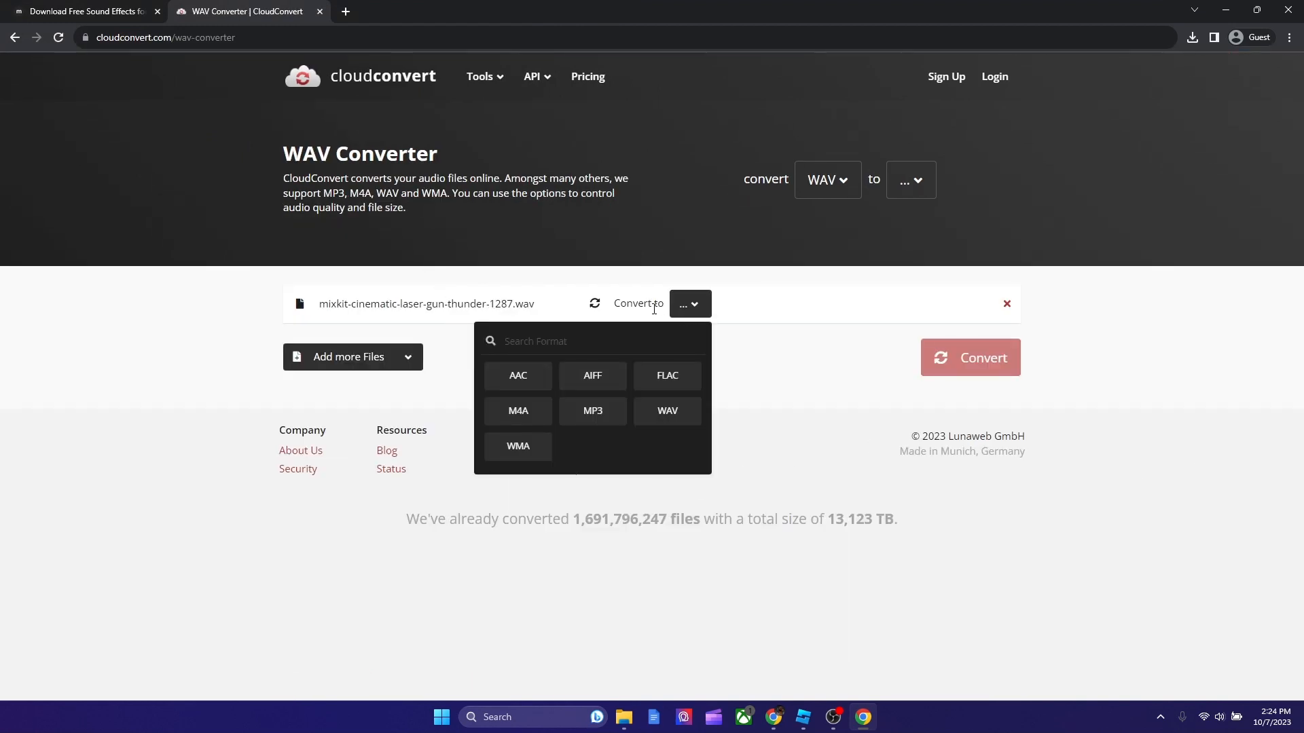
click(607, 421)
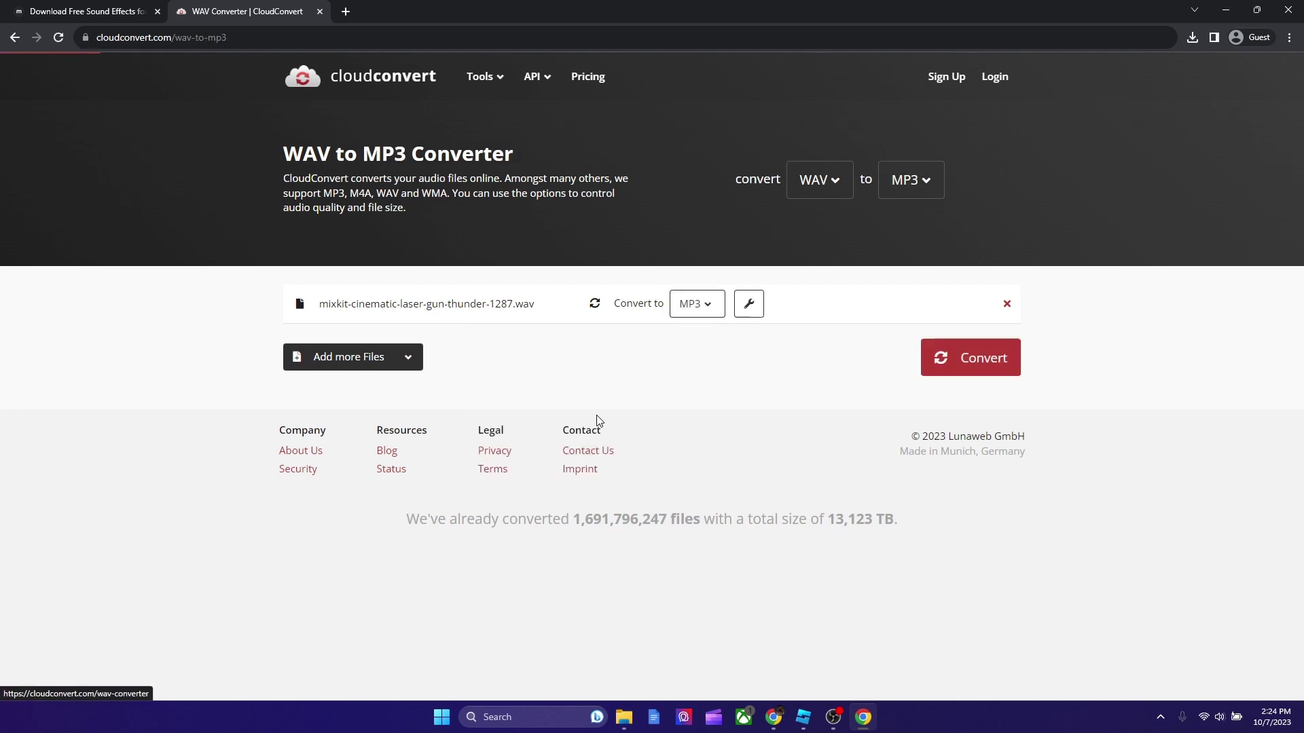
click(962, 359)
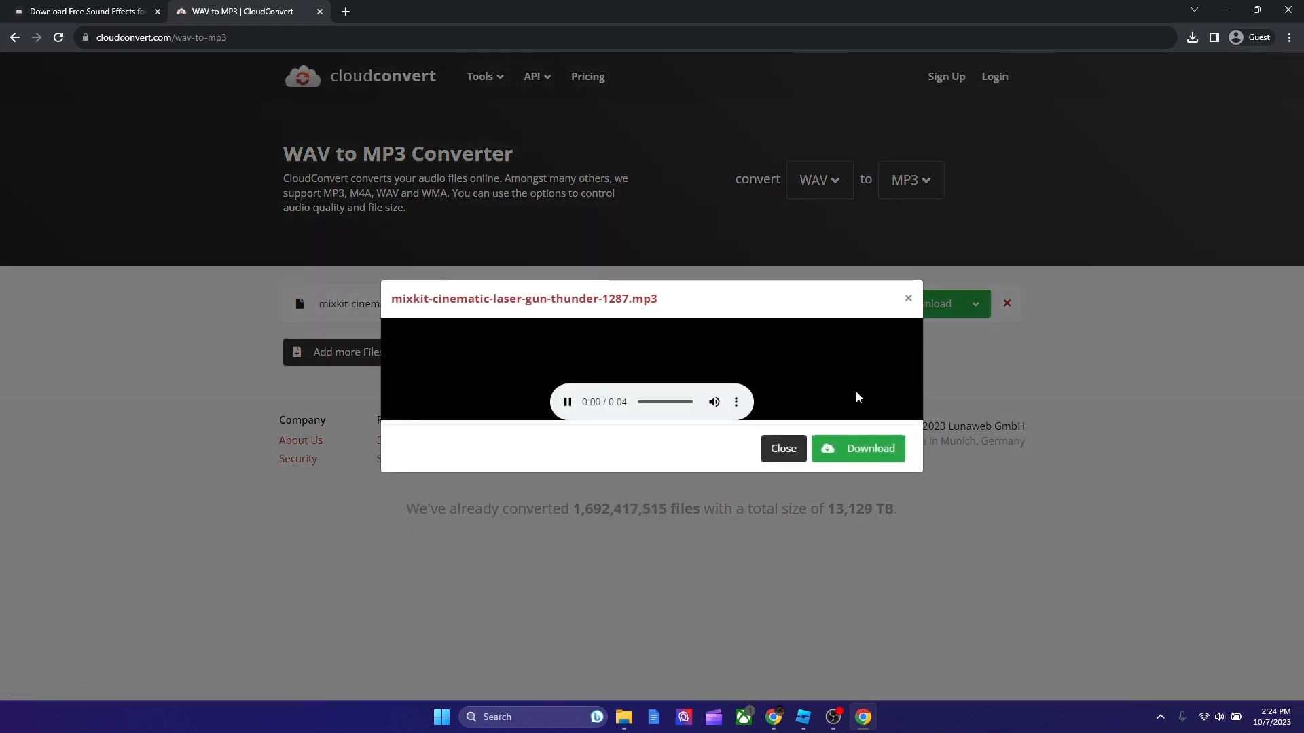
Download the converted MP3 into the Downloads folder.
click(857, 449)
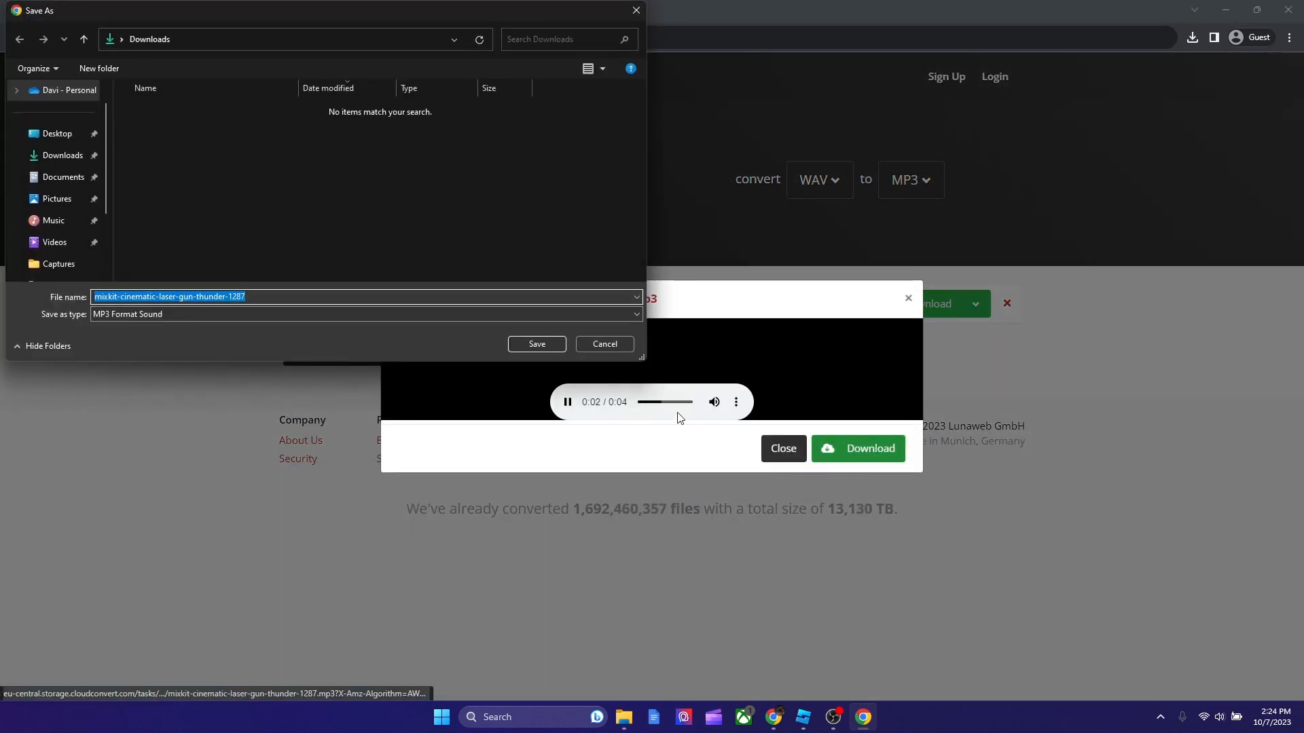
click(48, 159)
click(535, 343)
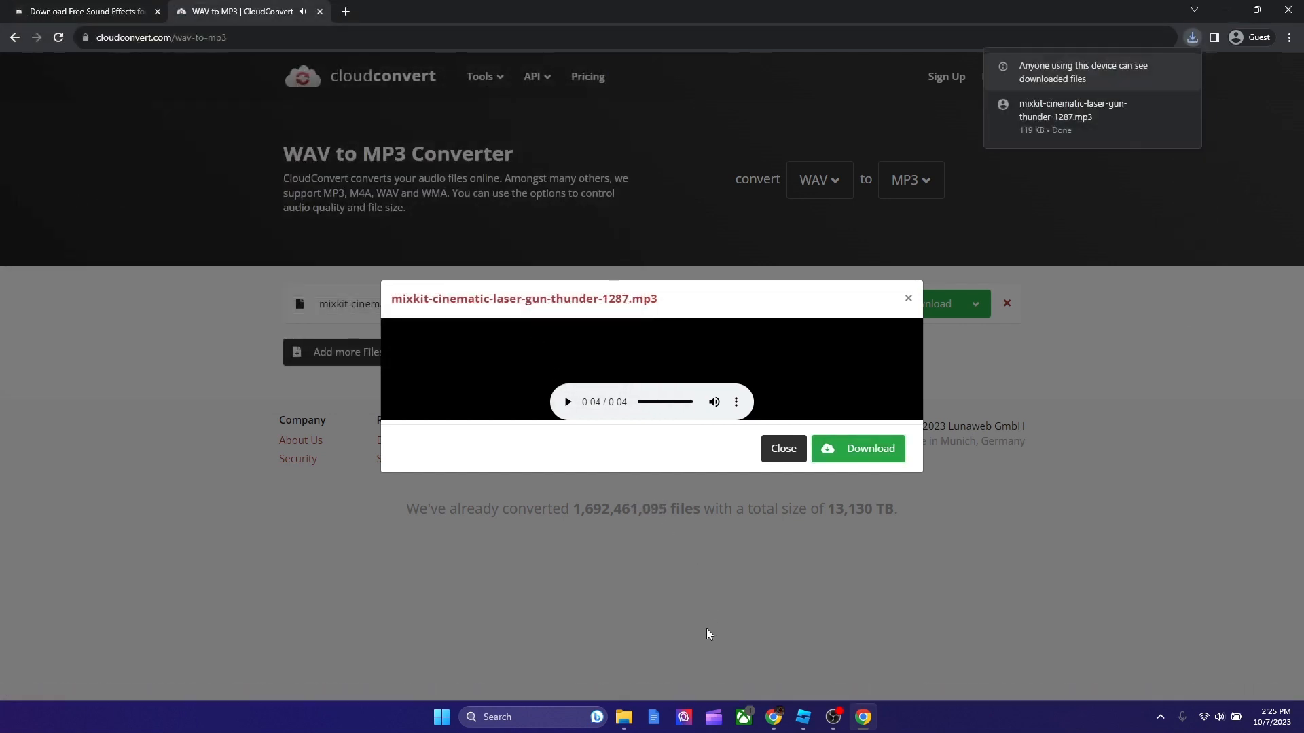
Attach the mixkit laser gun thunder MP3 from Downloads to the Roblox audio upload form.
click(776, 717)
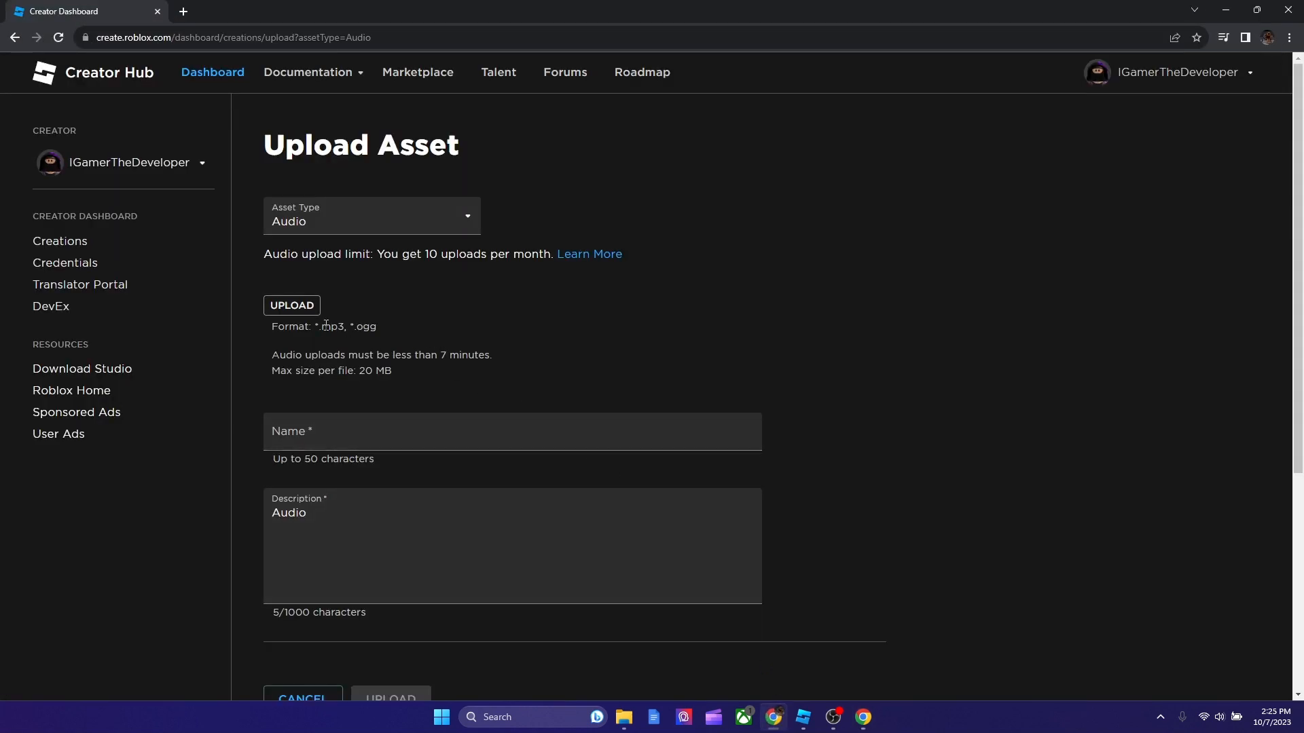
click(294, 309)
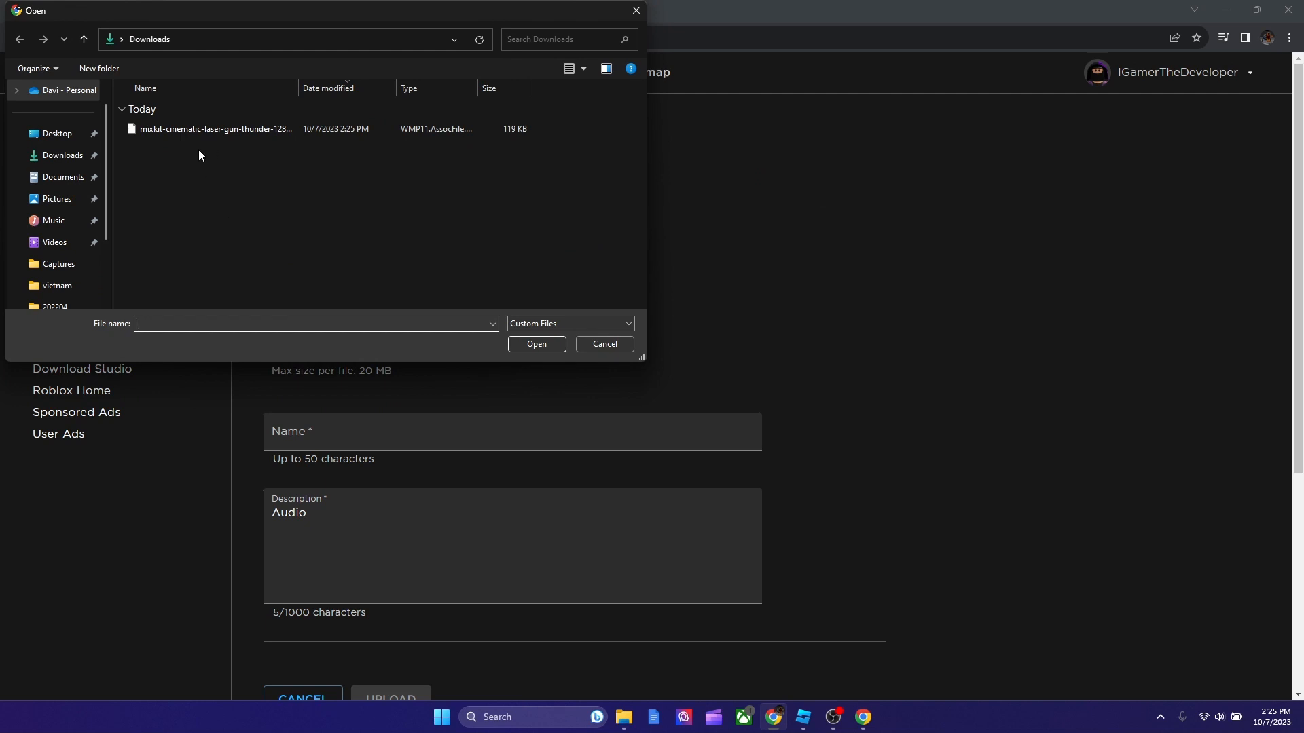
click(63, 155)
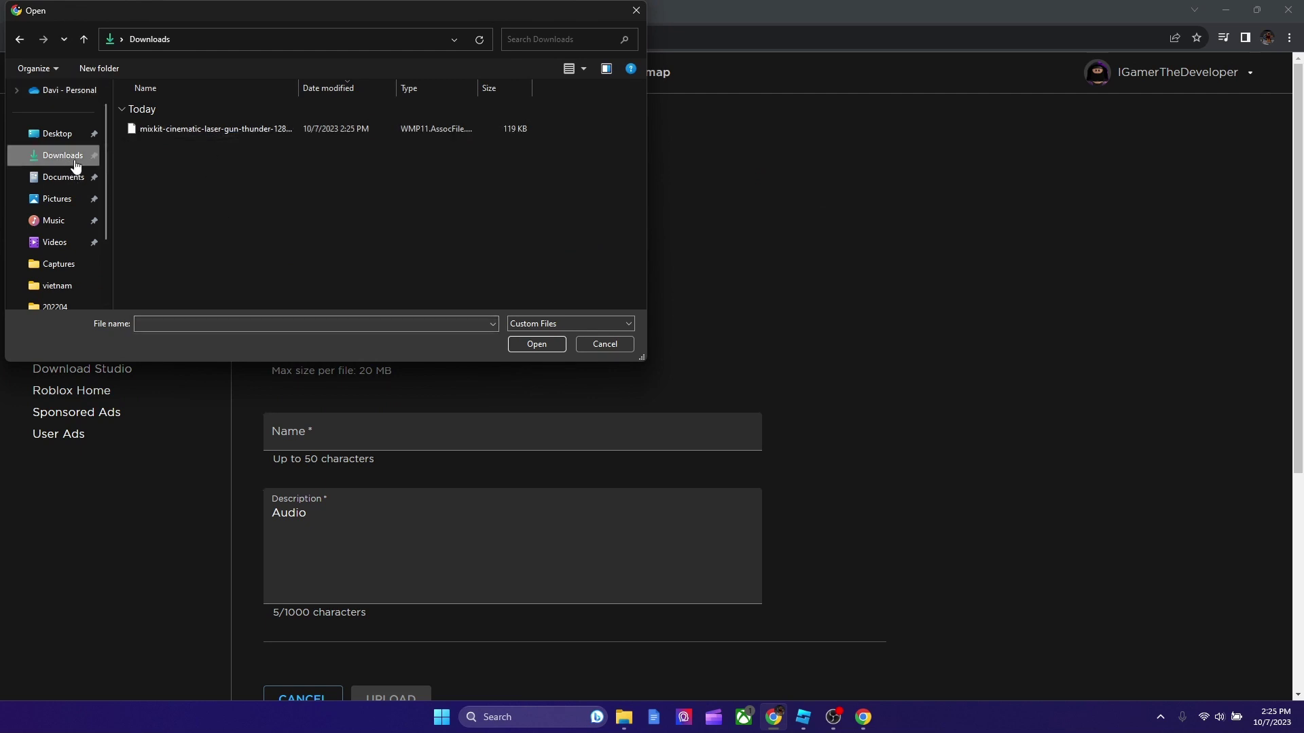
double_click(241, 128)
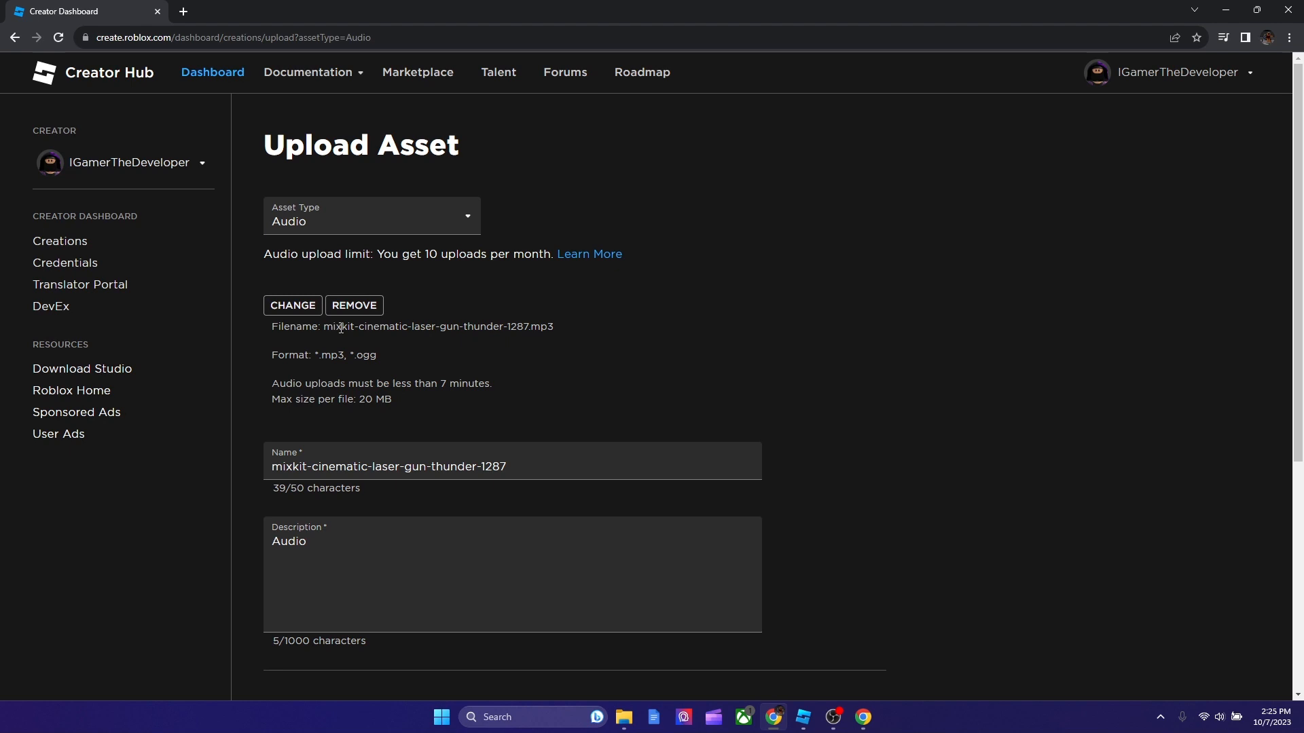
Name the asset 'gun shot', describe it as 'laser gun', and submit the upload.
click(484, 467)
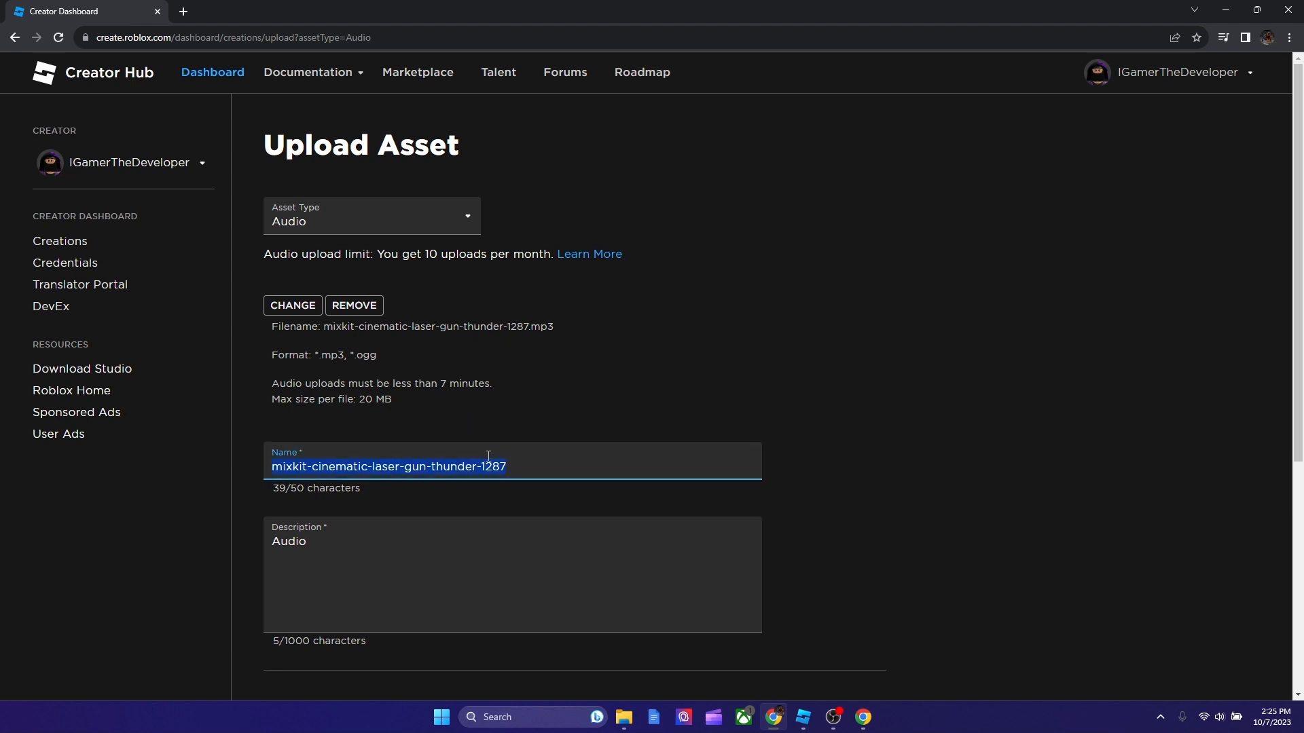
key(BackSpace)
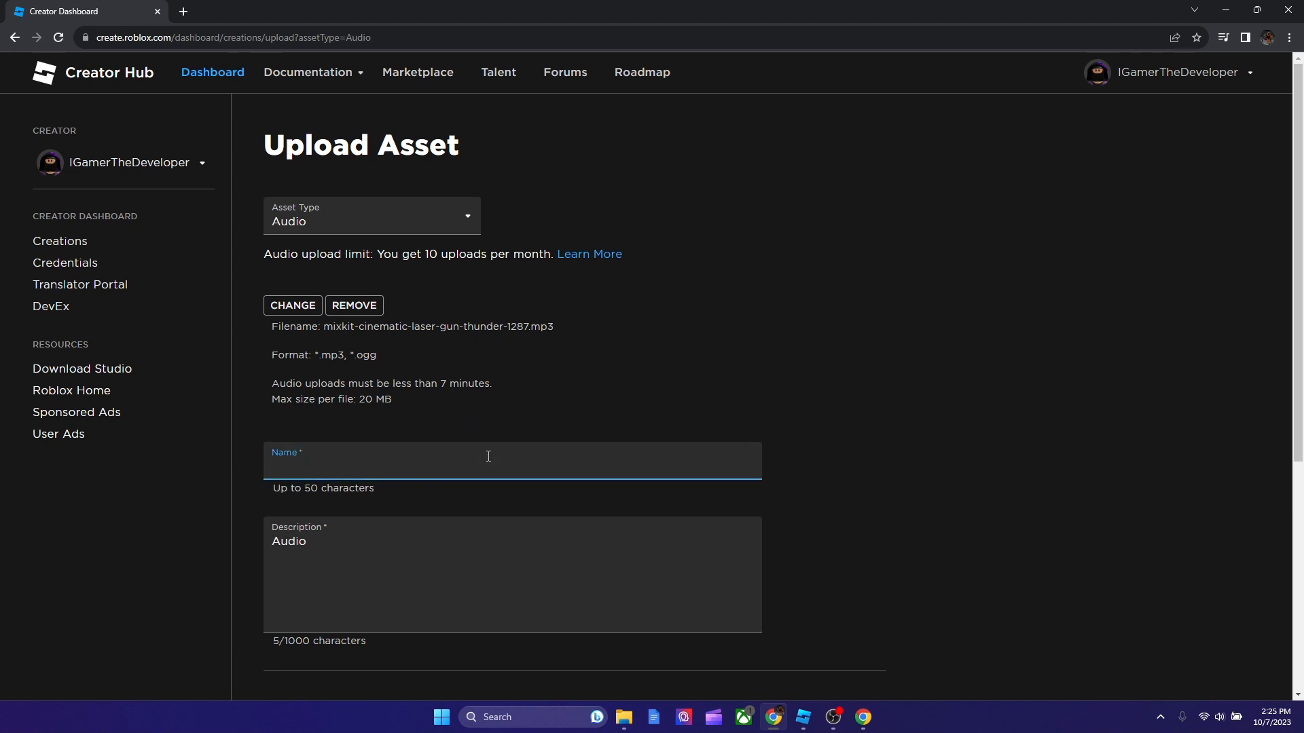
text(gun shot)
click(482, 563)
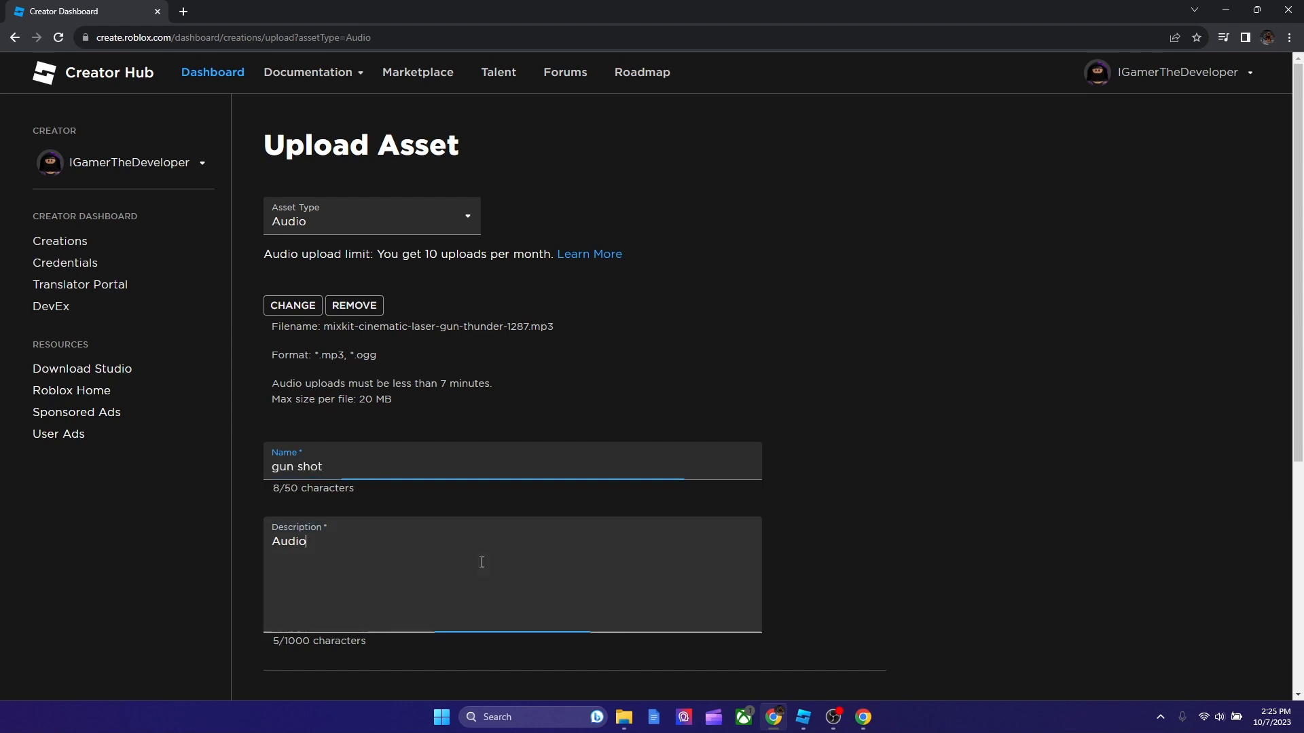
key(BackSpace)
key(BackSpace)
key(BackSpace)
text(l)
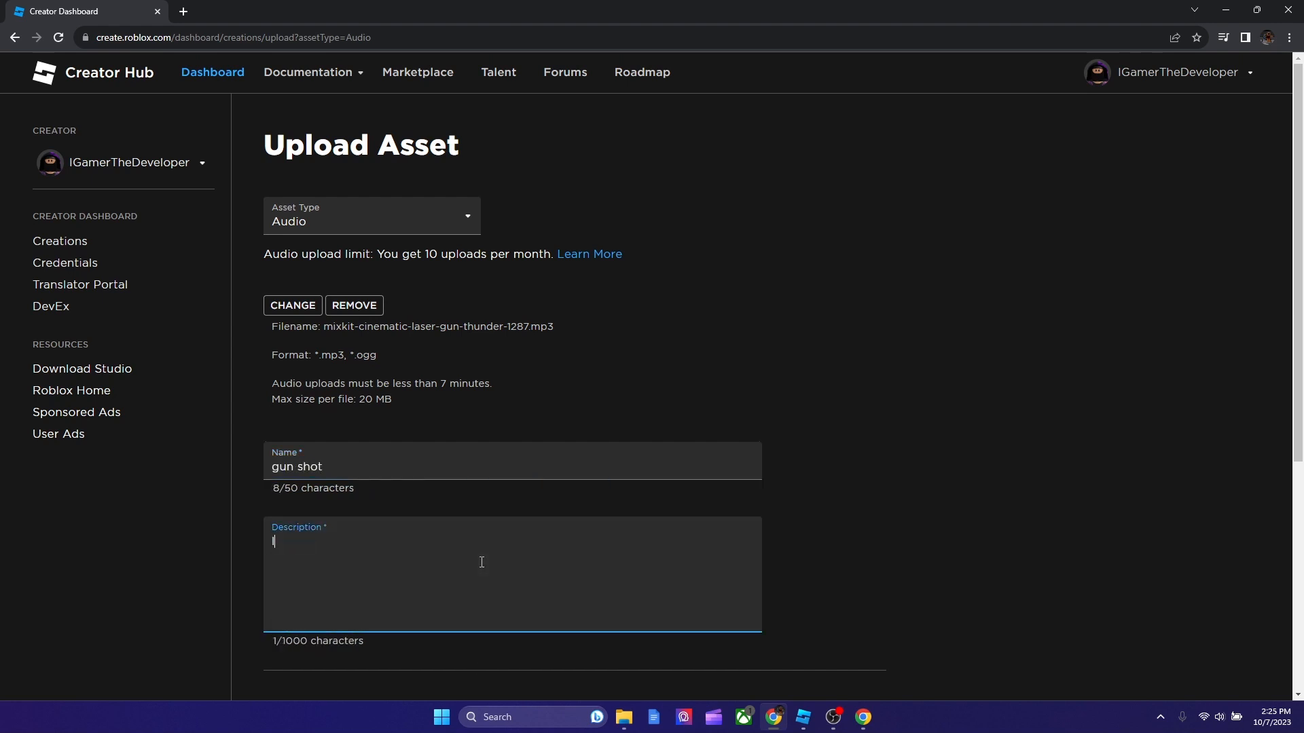
text(aser gun)
scroll(489, 528, down, 5)
click(391, 356)
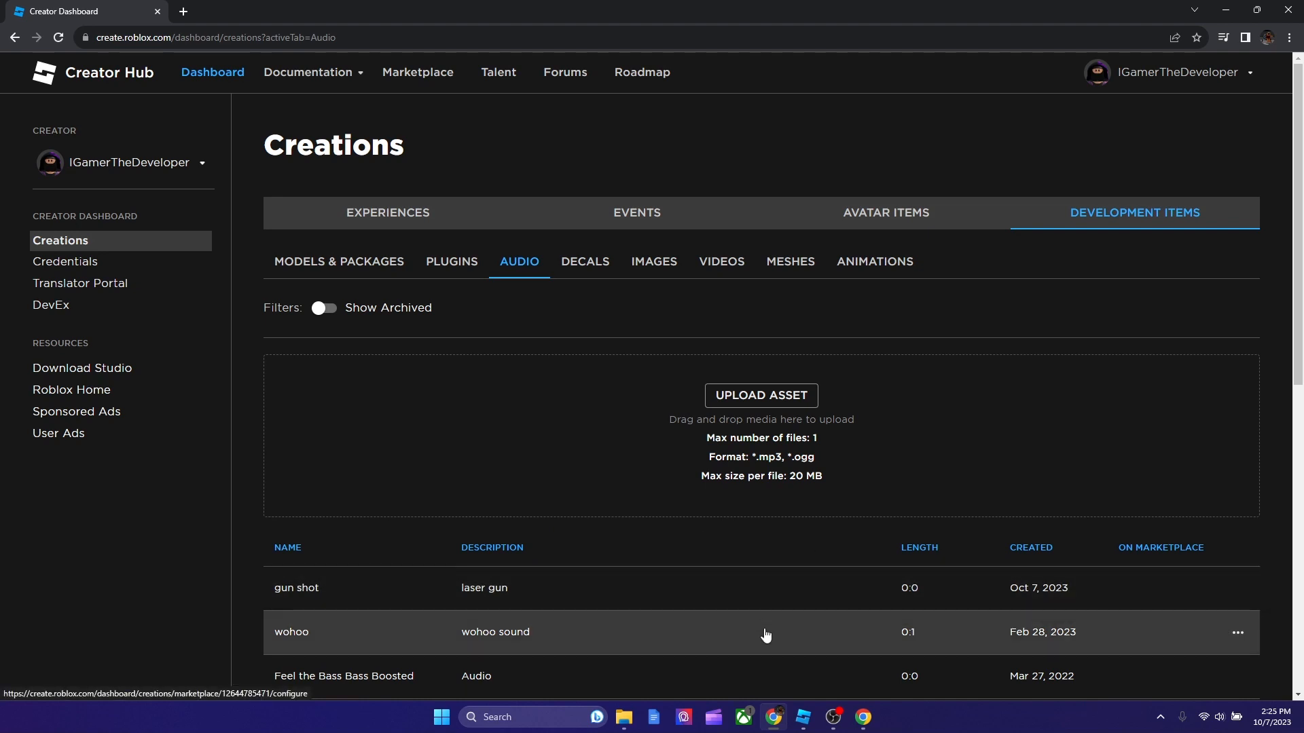
Close the Words of Encouragement panel and browse the Toolbox Creations audio list.
click(803, 717)
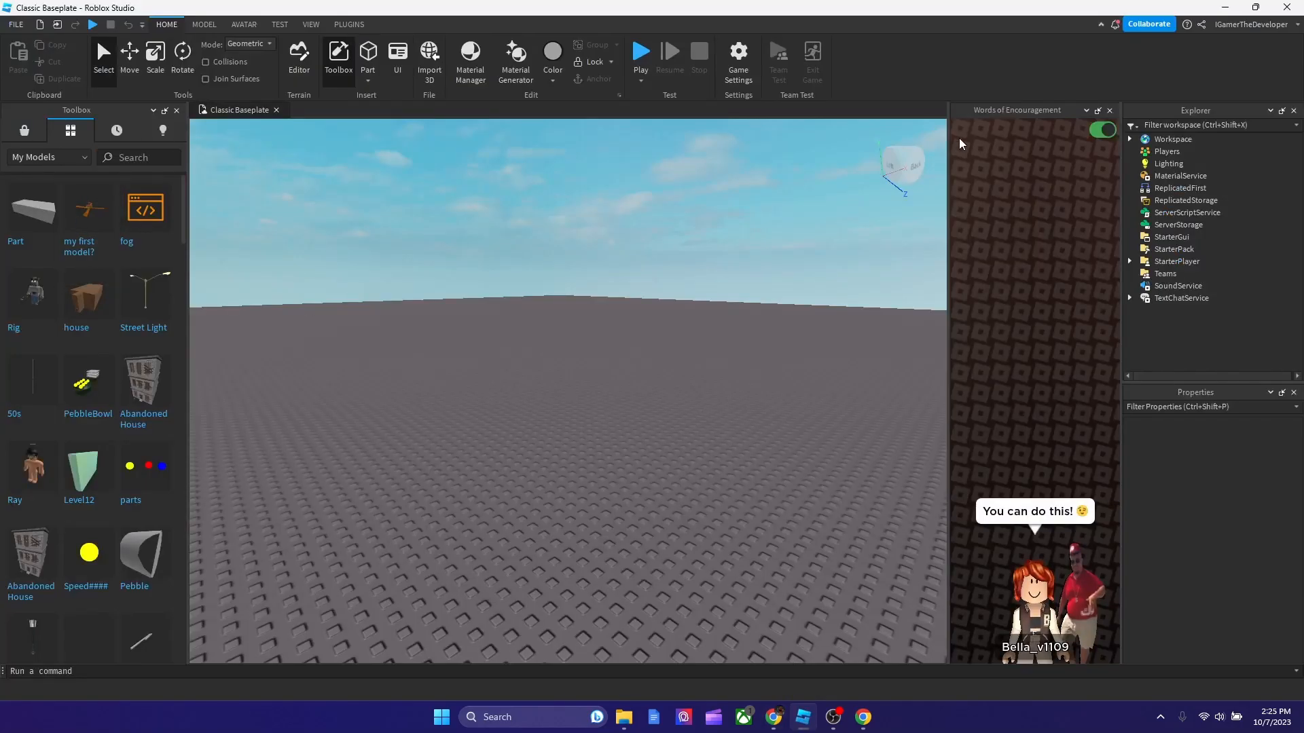
click(1109, 110)
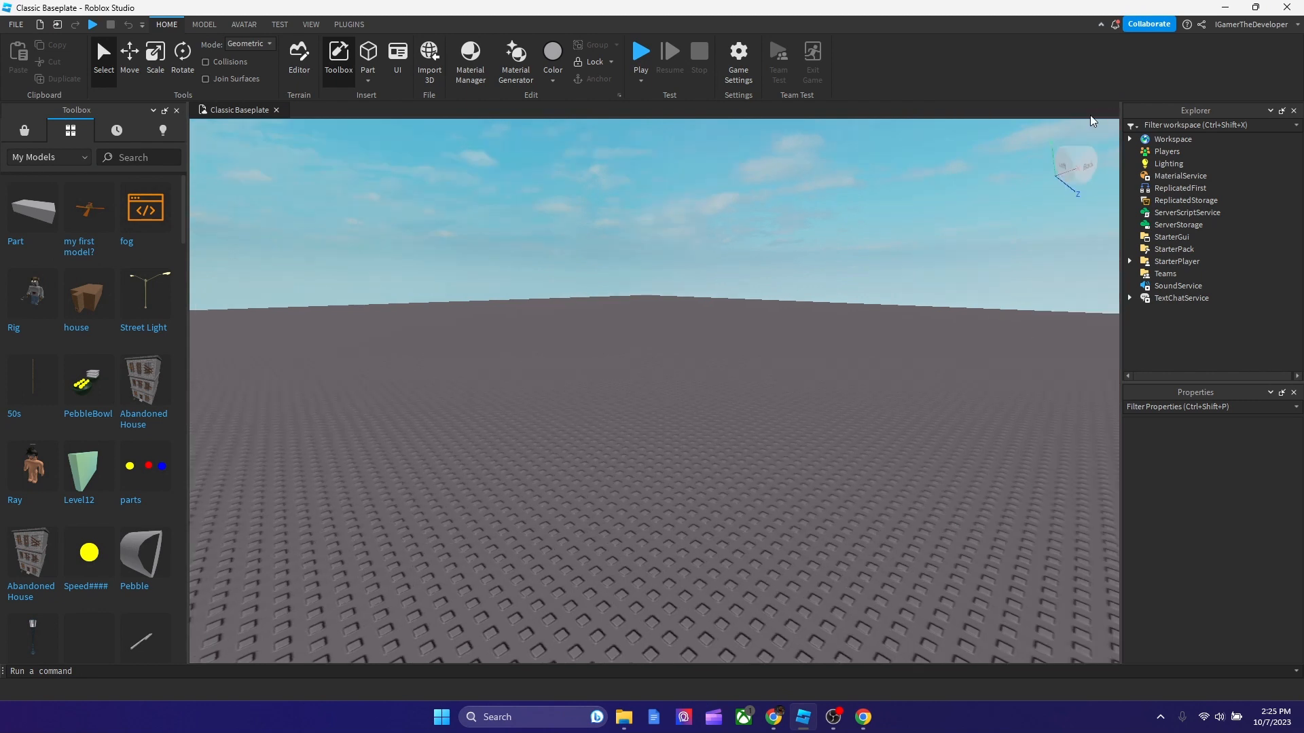
click(25, 131)
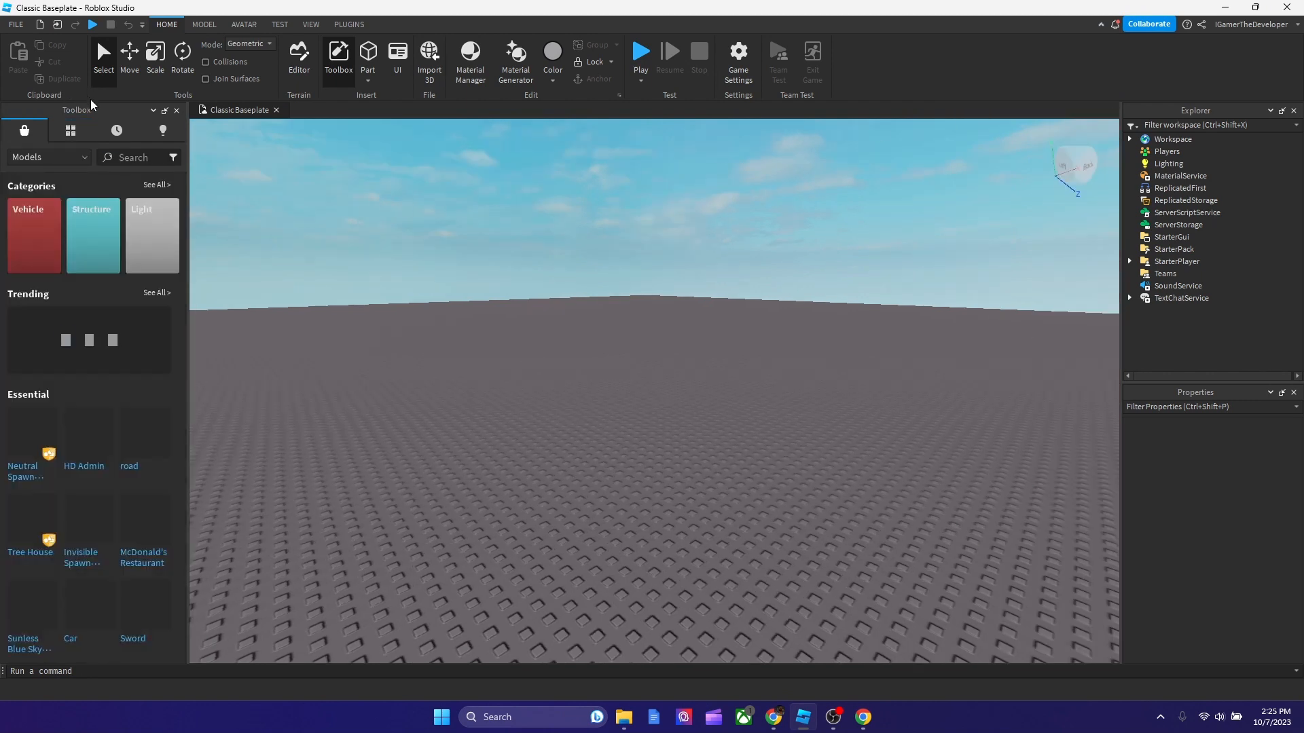
click(75, 159)
click(71, 131)
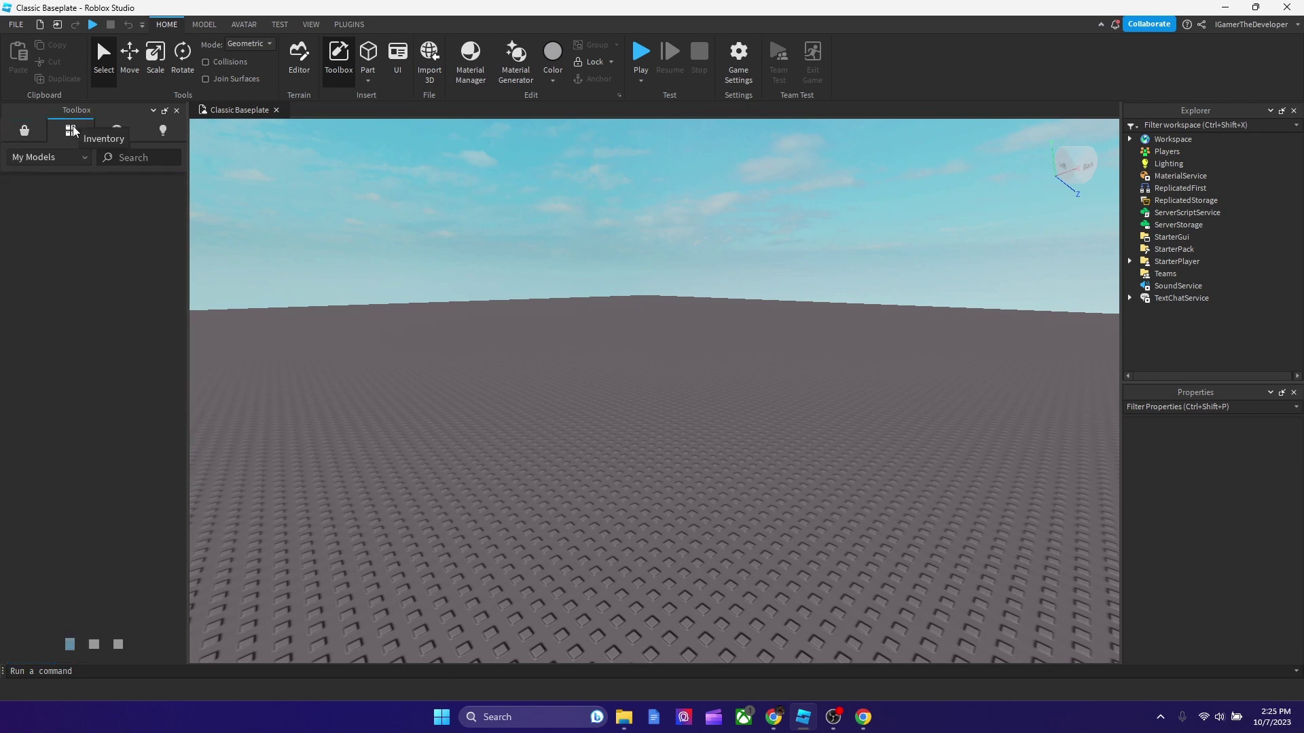
click(162, 131)
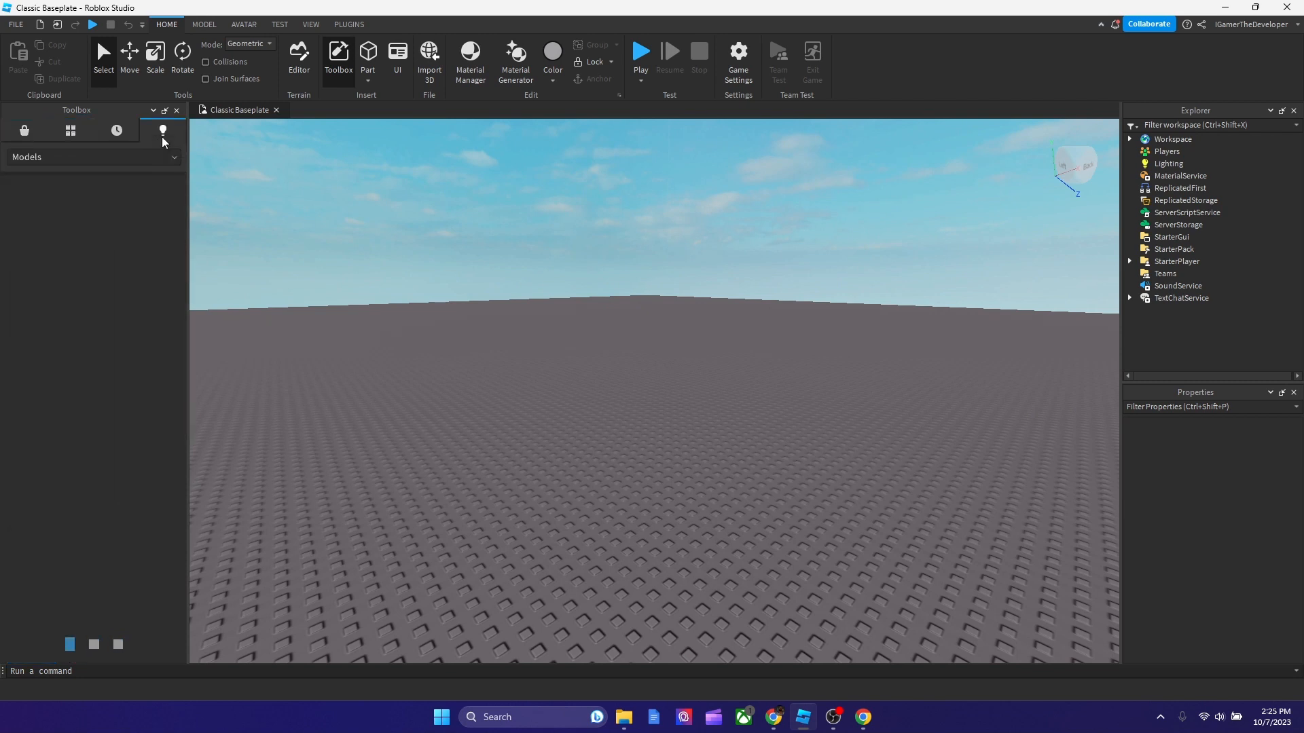
click(89, 157)
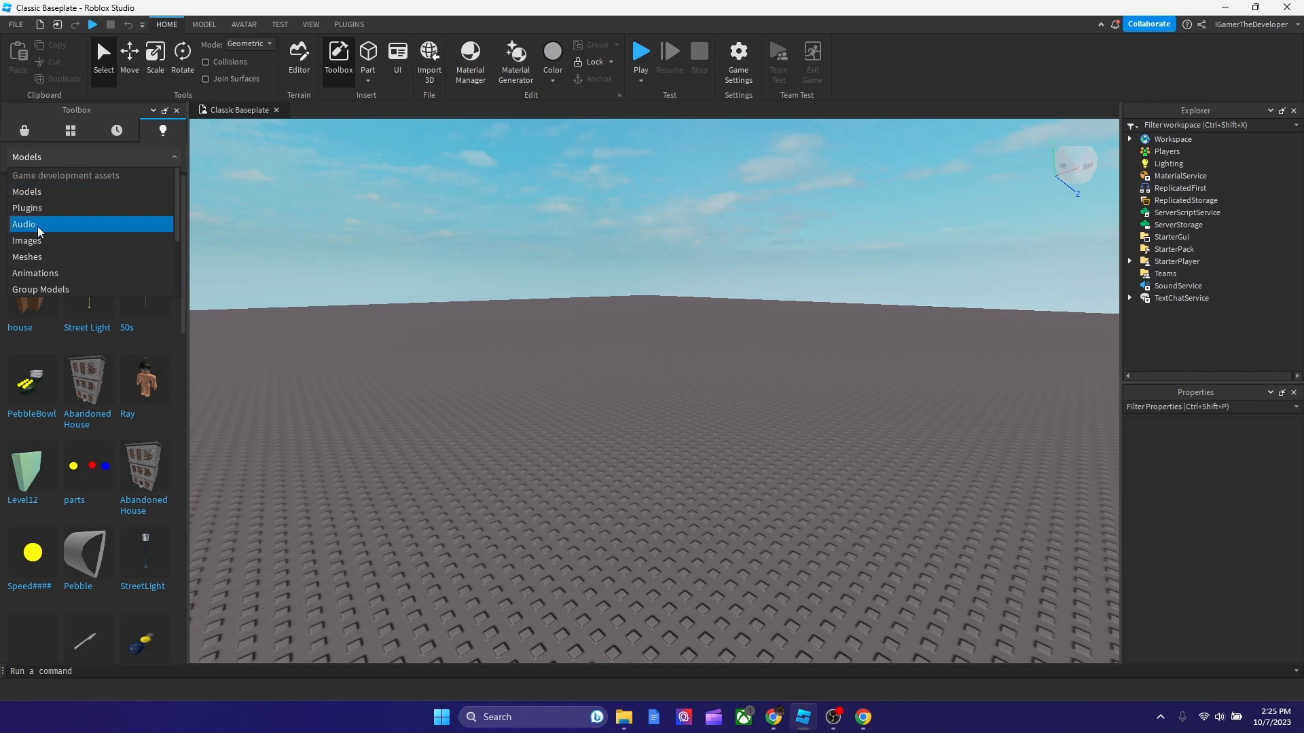
click(43, 226)
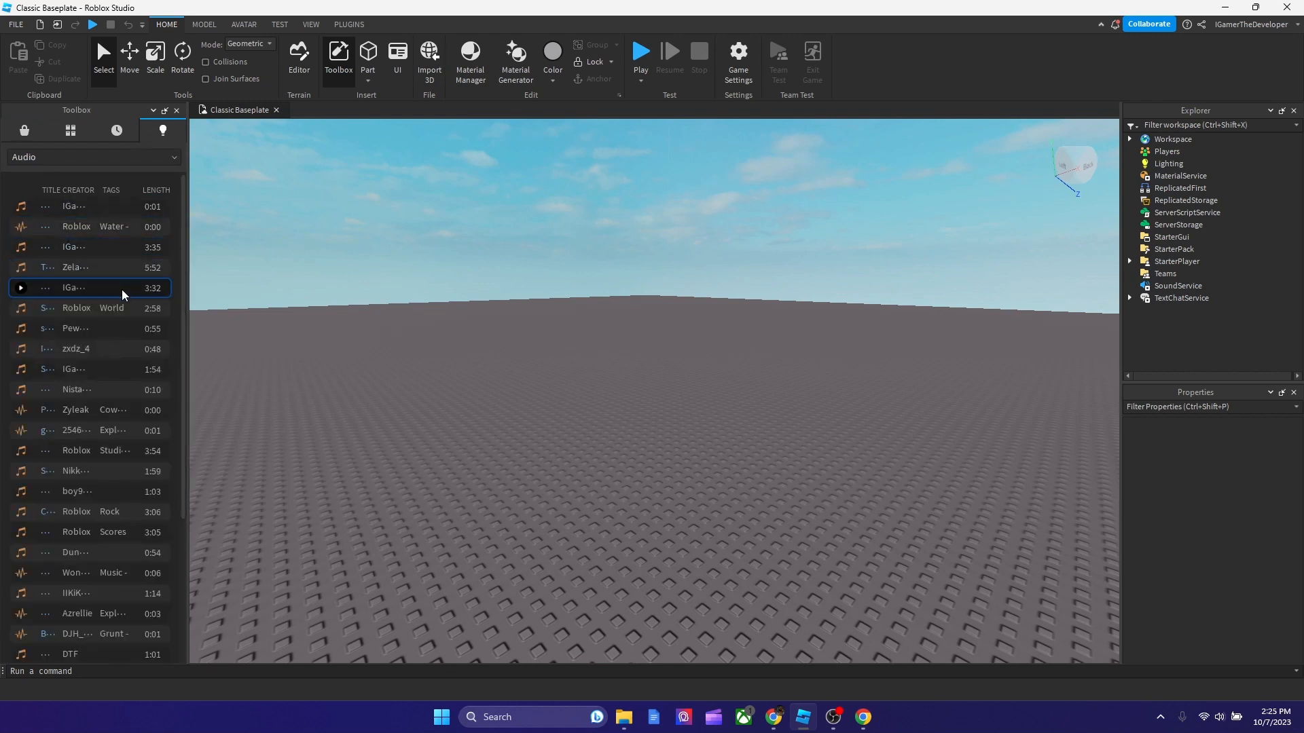
scroll(119, 297, down, 3)
Switch the Toolbox Inventory dropdown to My Audio and inspect an entry.
click(70, 130)
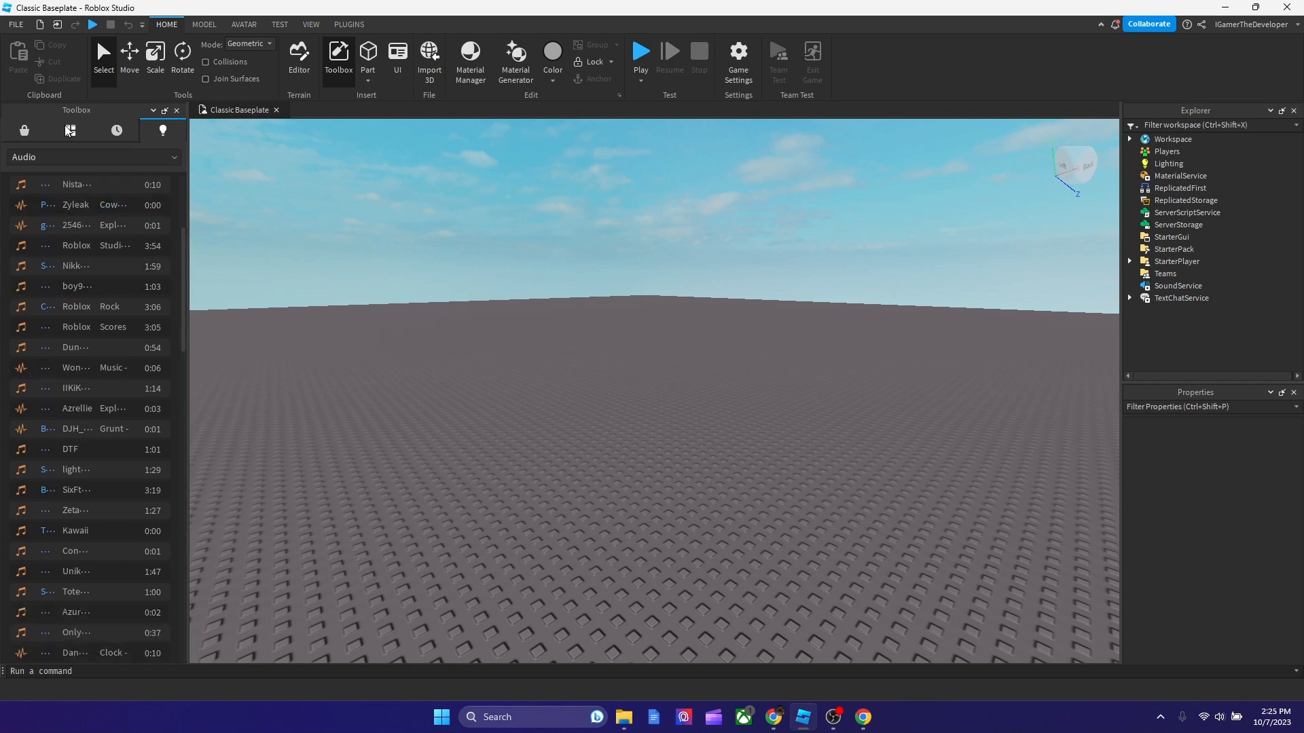
click(46, 157)
click(49, 207)
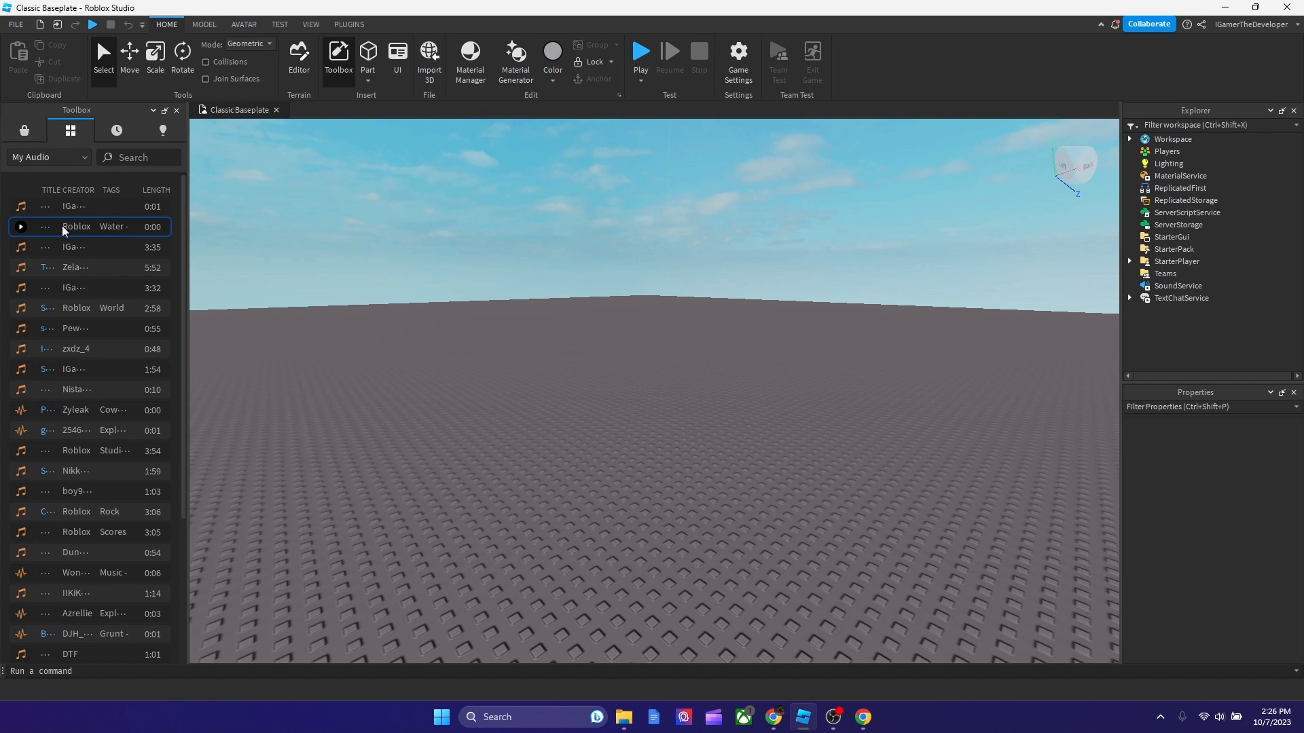
click(74, 226)
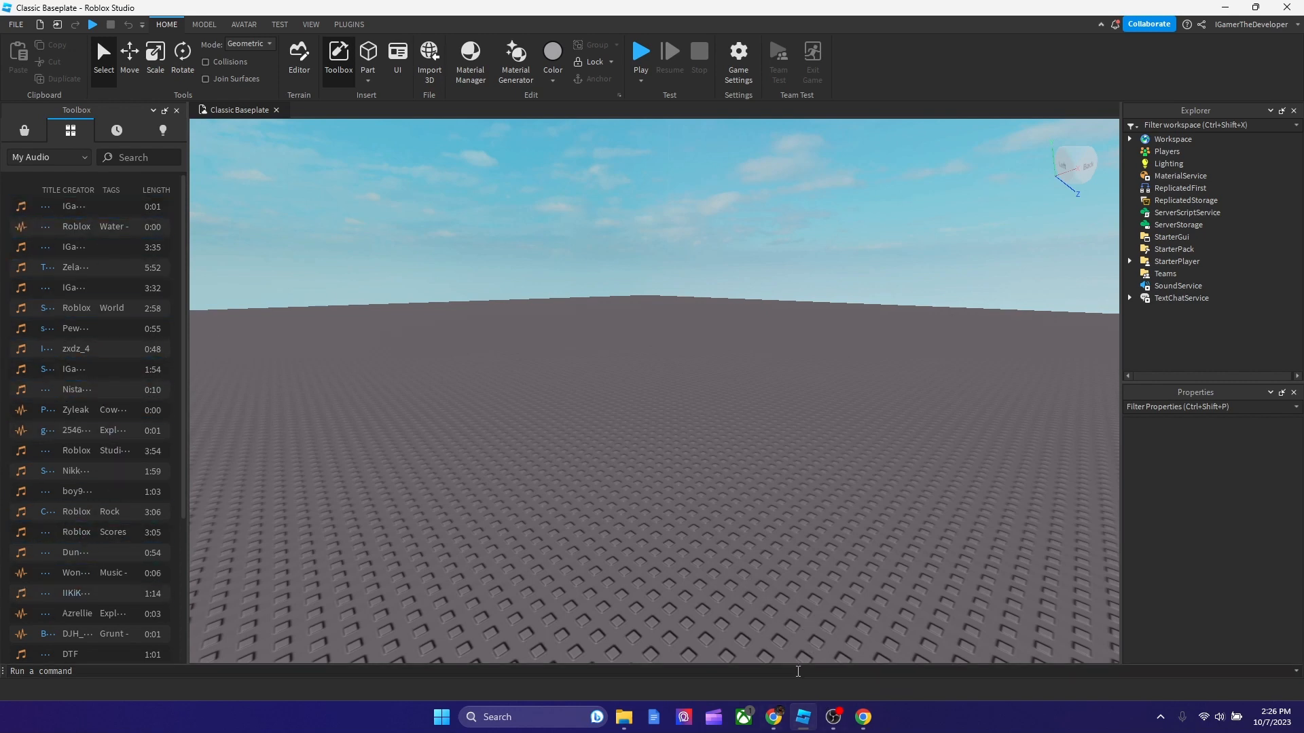
Copy the gun shot audio's Asset ID from its options menu and return to Studio.
click(774, 720)
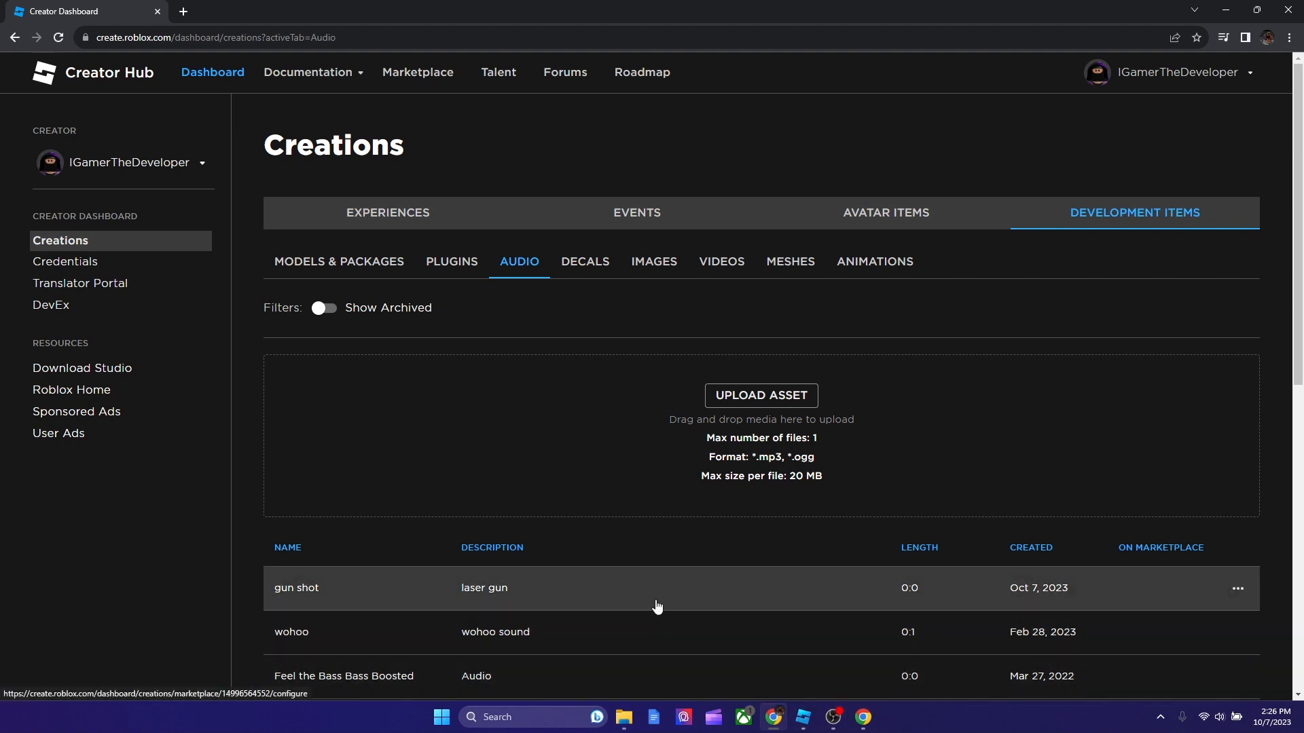
click(1238, 591)
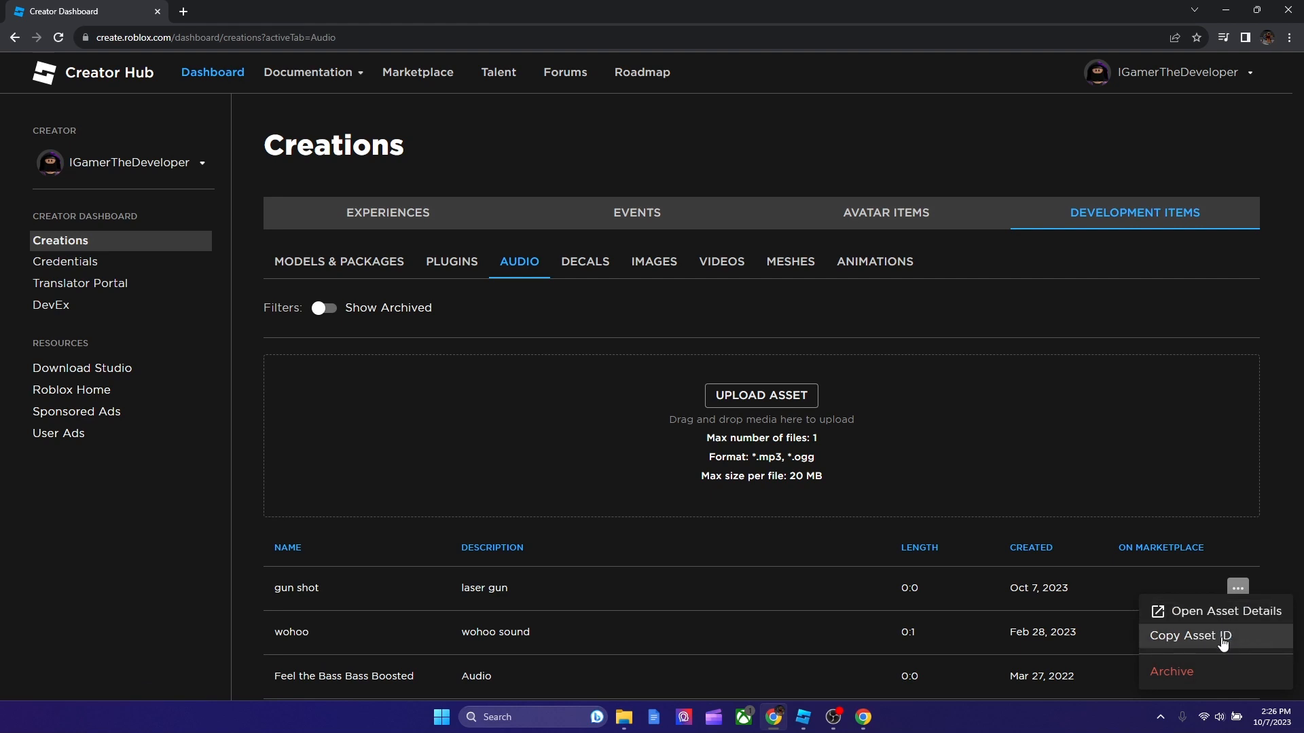
click(1191, 637)
click(803, 717)
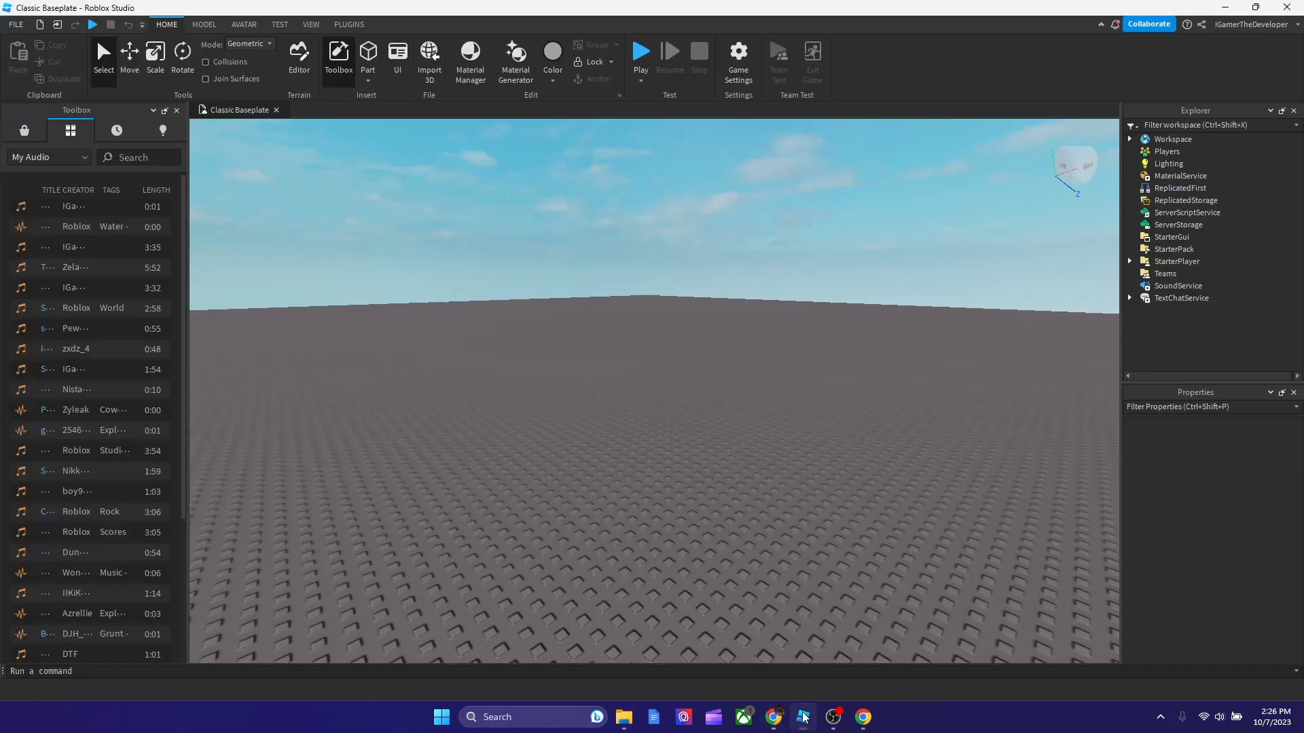
Insert a Sound object into Workspace via the Explorer's insert-object search for 'sound'.
click(25, 130)
click(1173, 139)
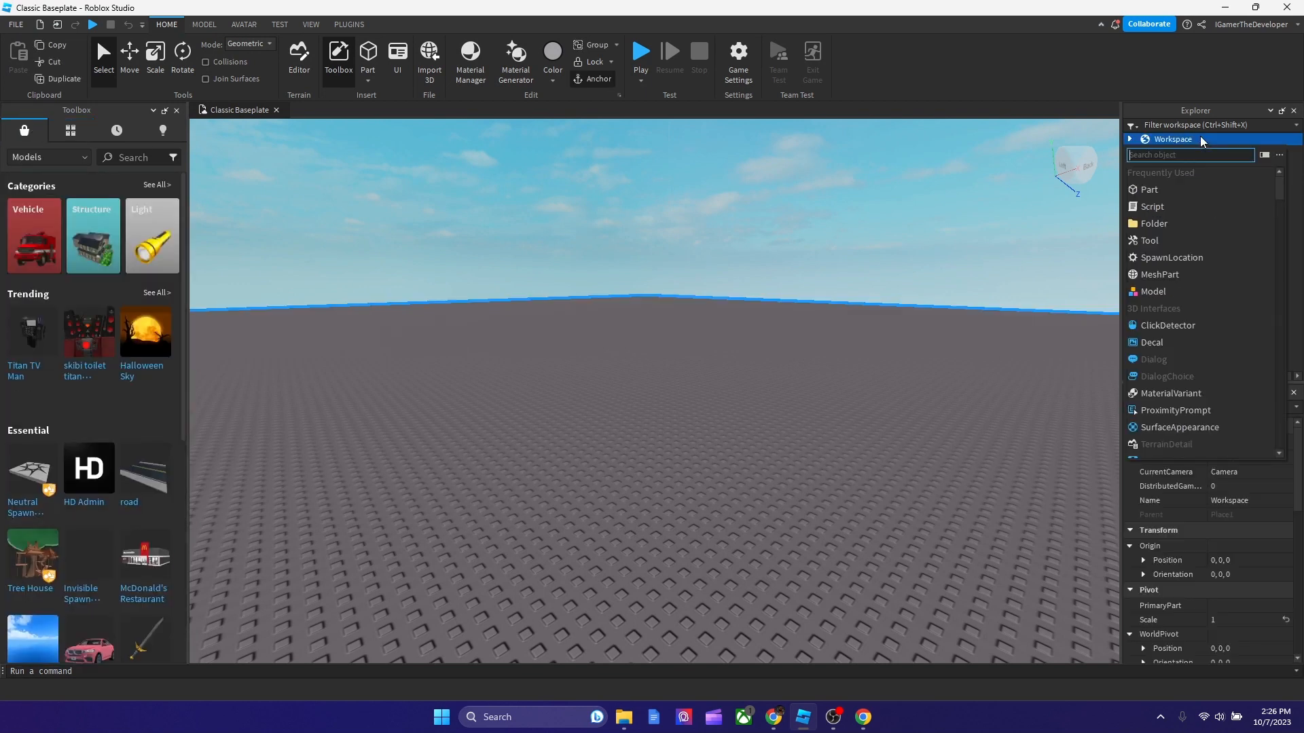
text(a)
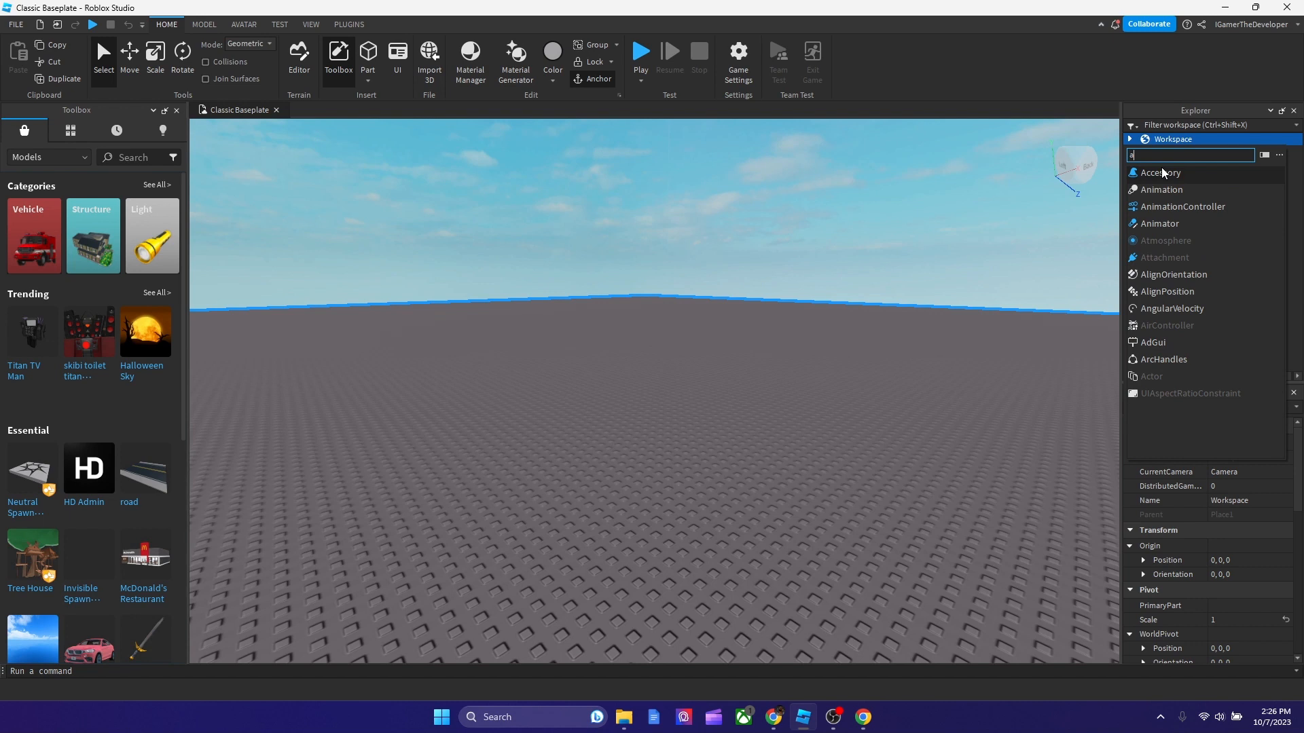
text(i)
key(BackSpace)
text(ud)
key(BackSpace)
key(BackSpace)
key(BackSpace)
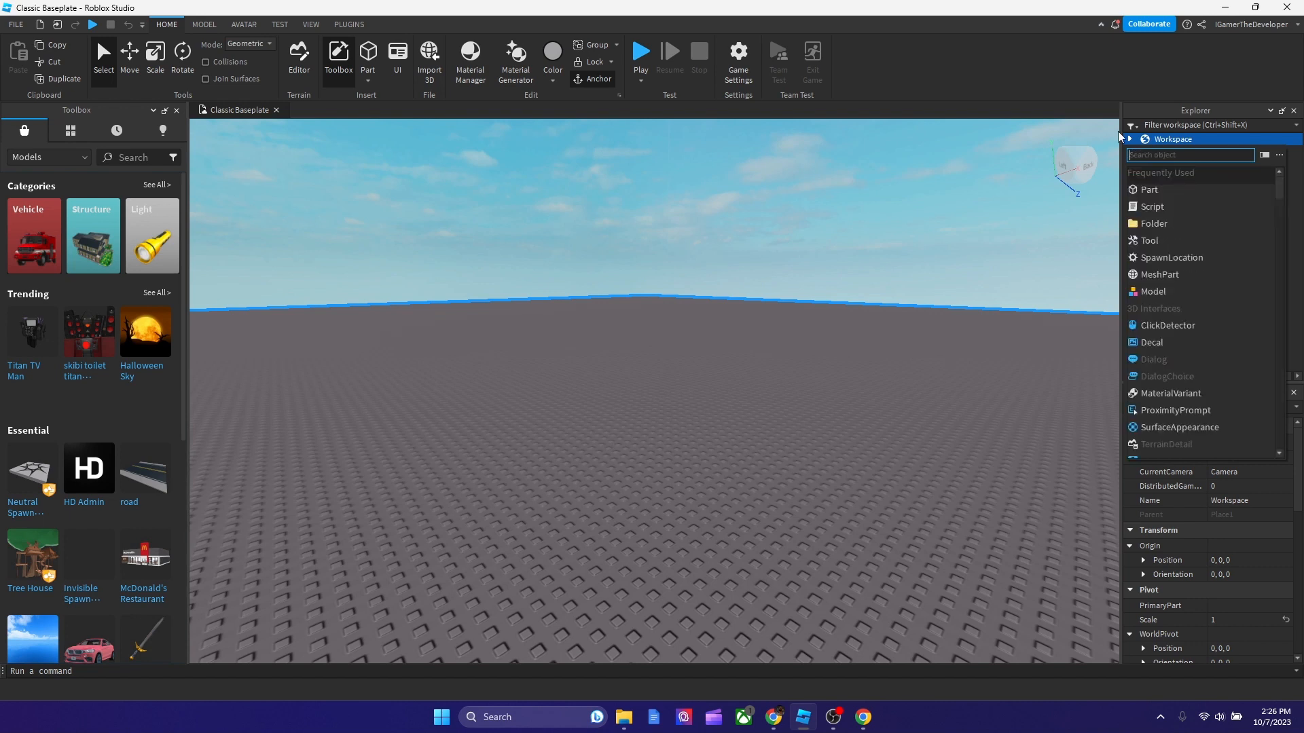
text(sound)
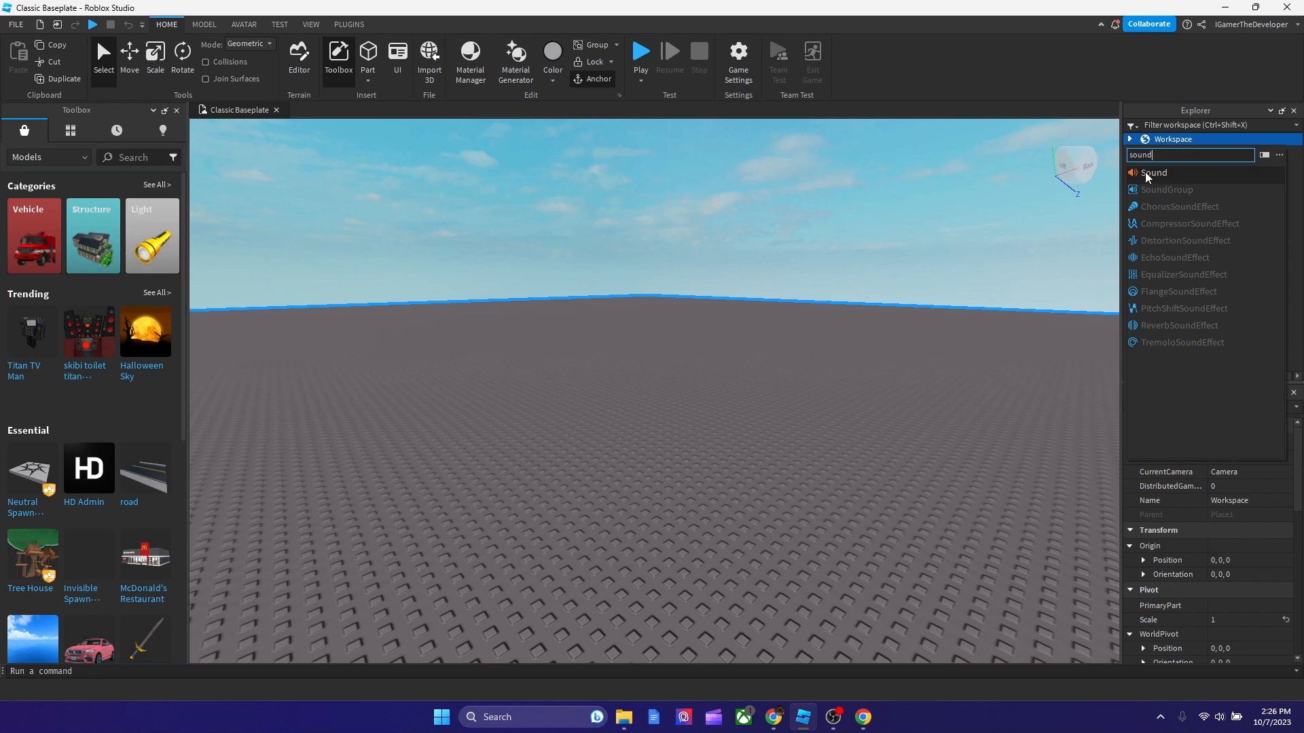
click(1154, 173)
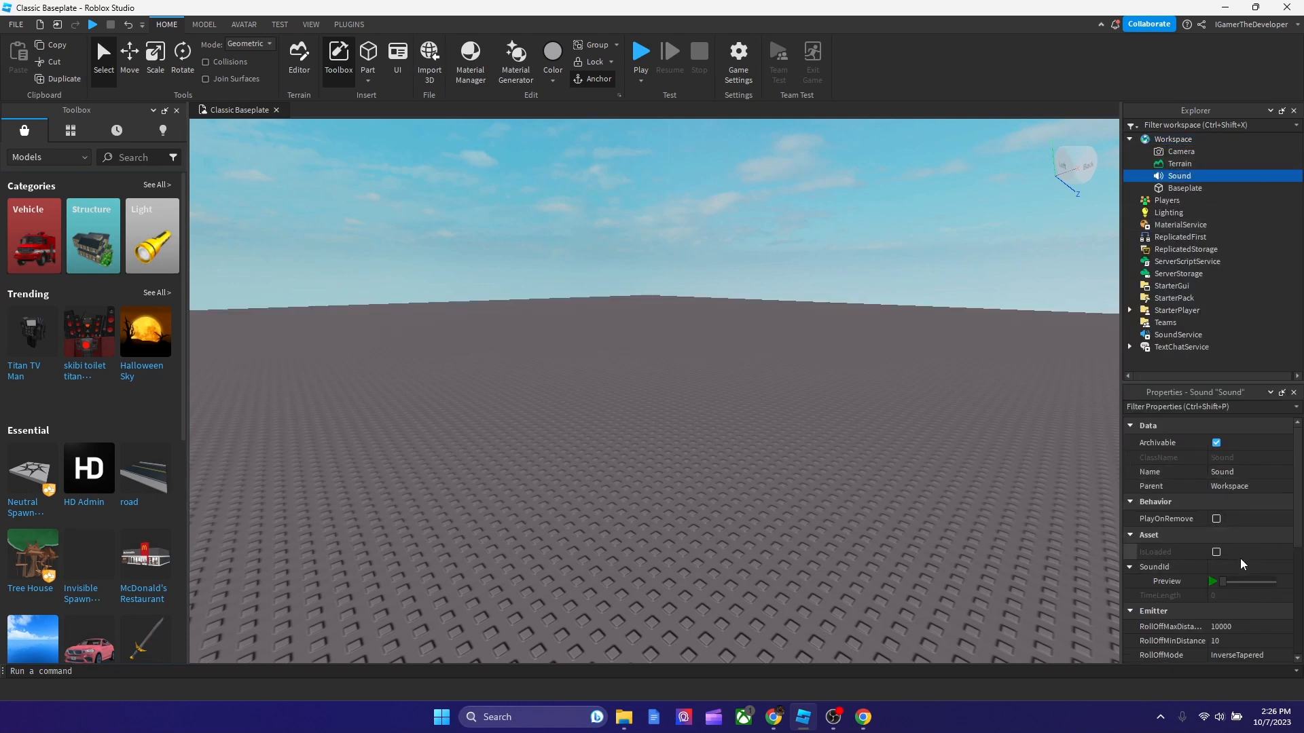
Paste the copied gun shot asset ID into the Sound's SoundId property and deselect it.
click(1242, 566)
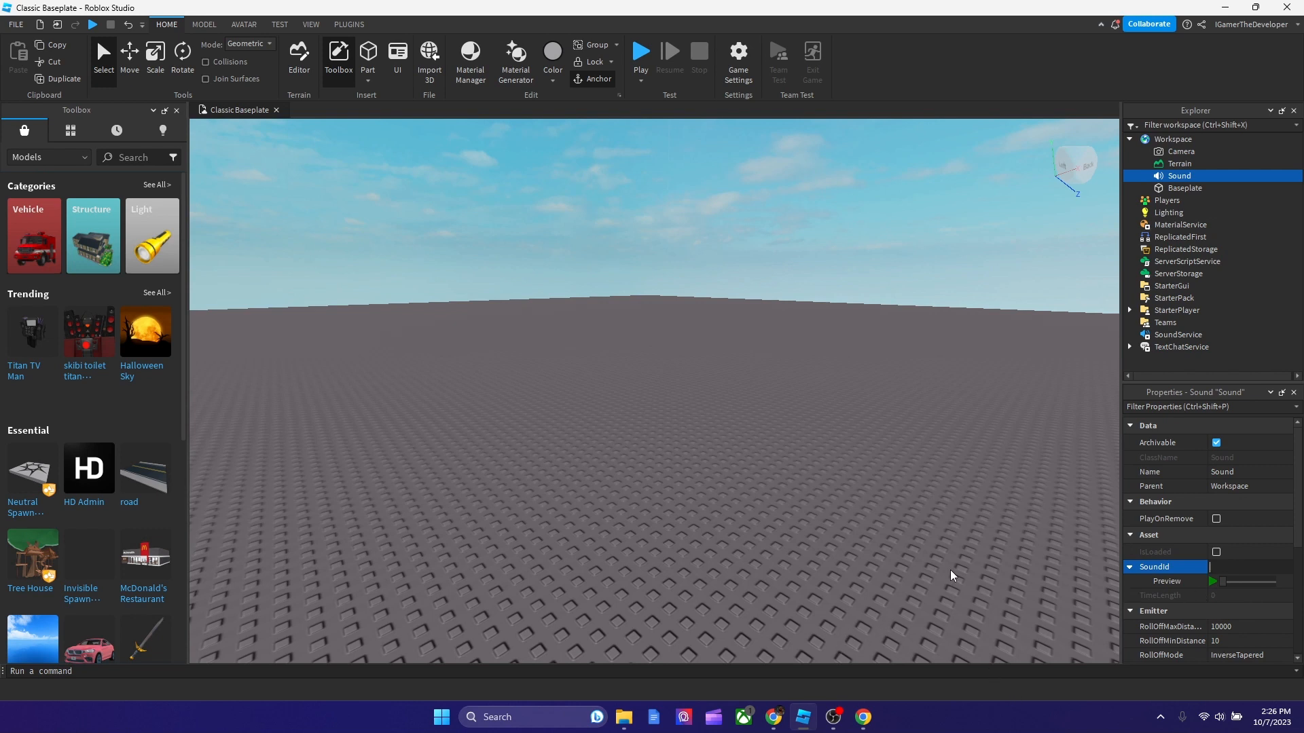
key(ctrl+v)
key(Return)
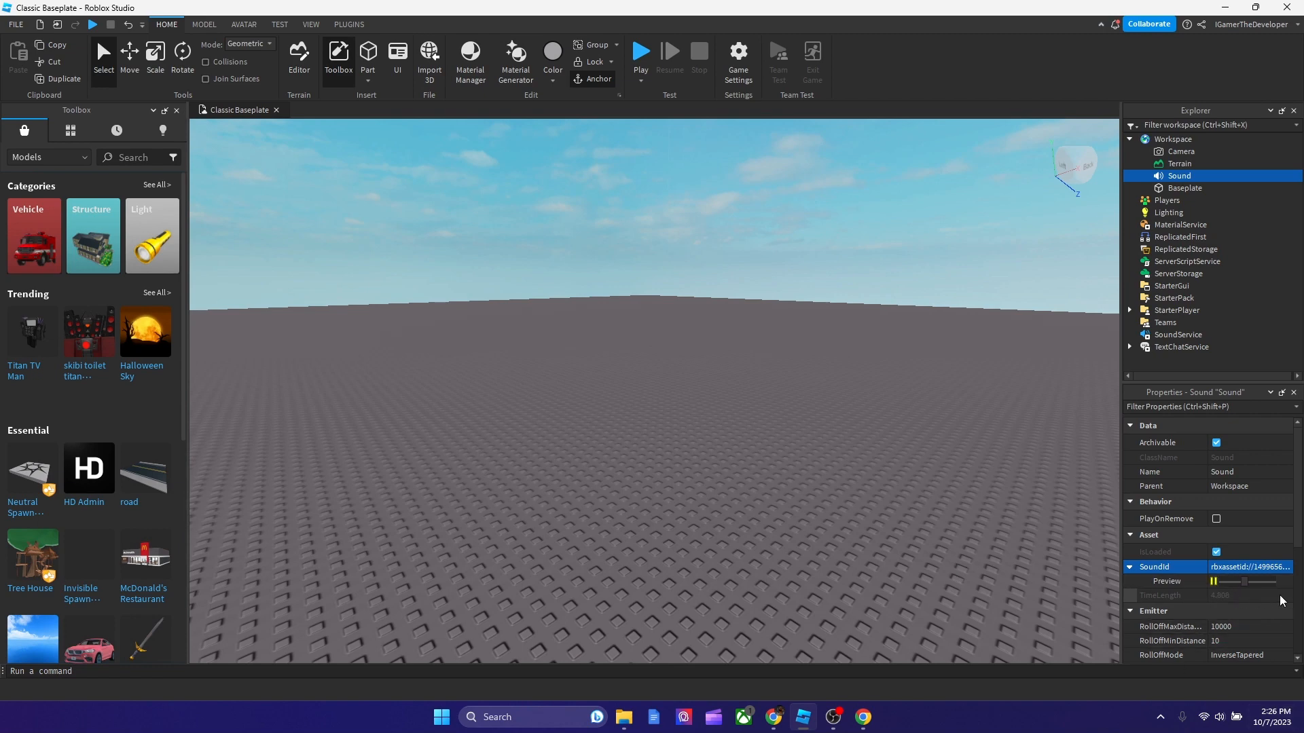
right_drag(771, 371, 795, 370)
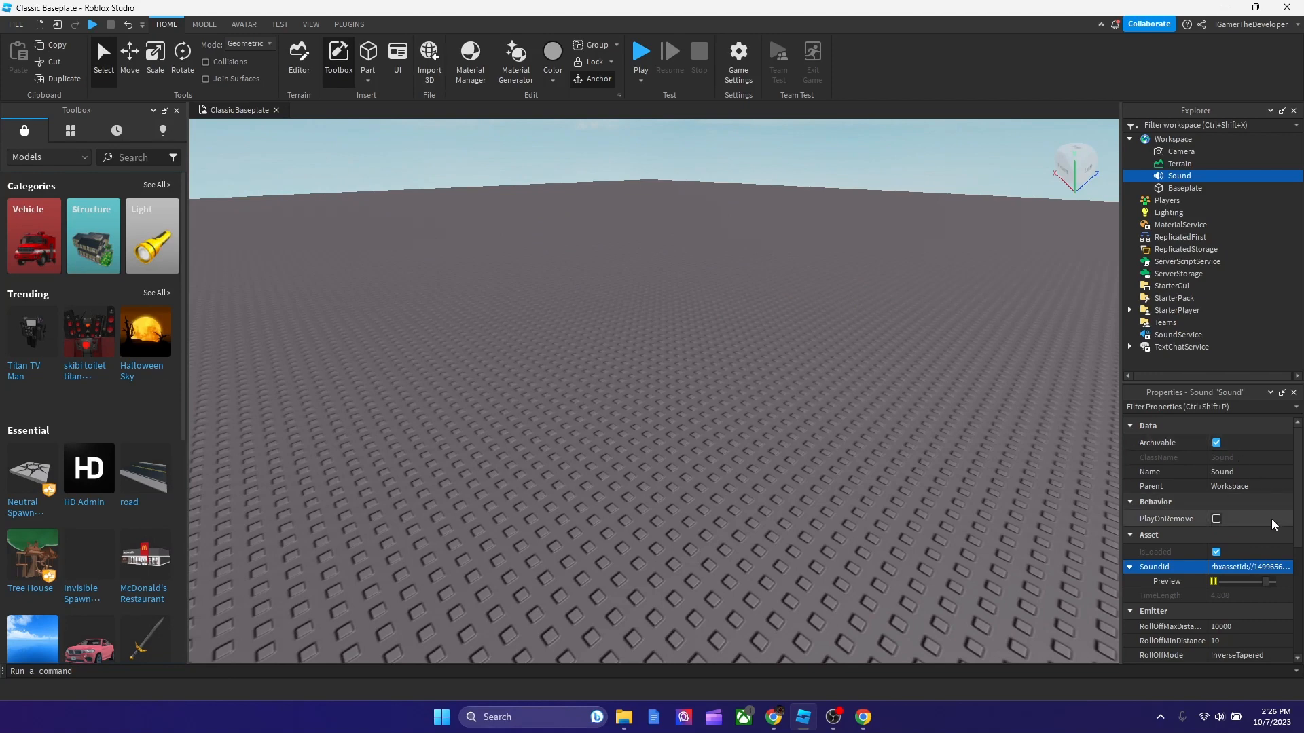
scroll(1272, 525, down, 5)
right_drag(710, 345, 711, 458)
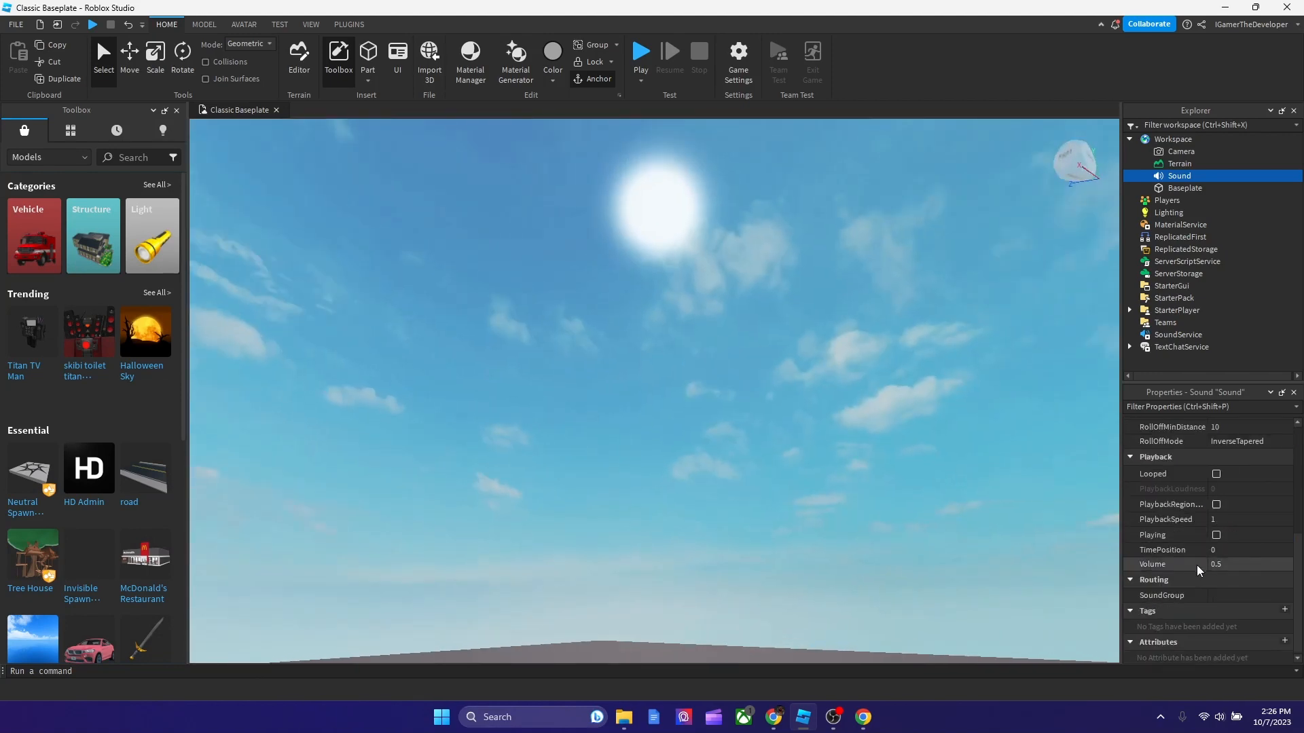
scroll(1198, 550, up, 3)
click(876, 647)
right_drag(876, 509, 1085, 305)
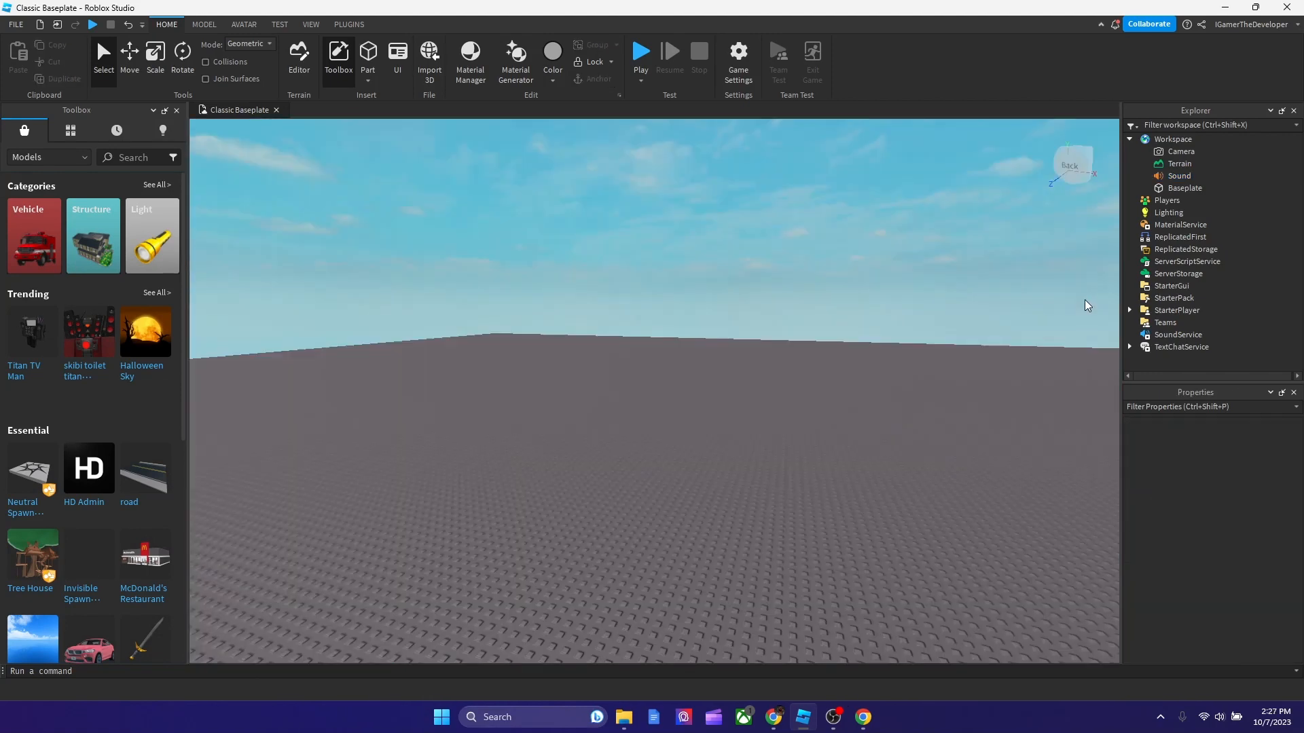